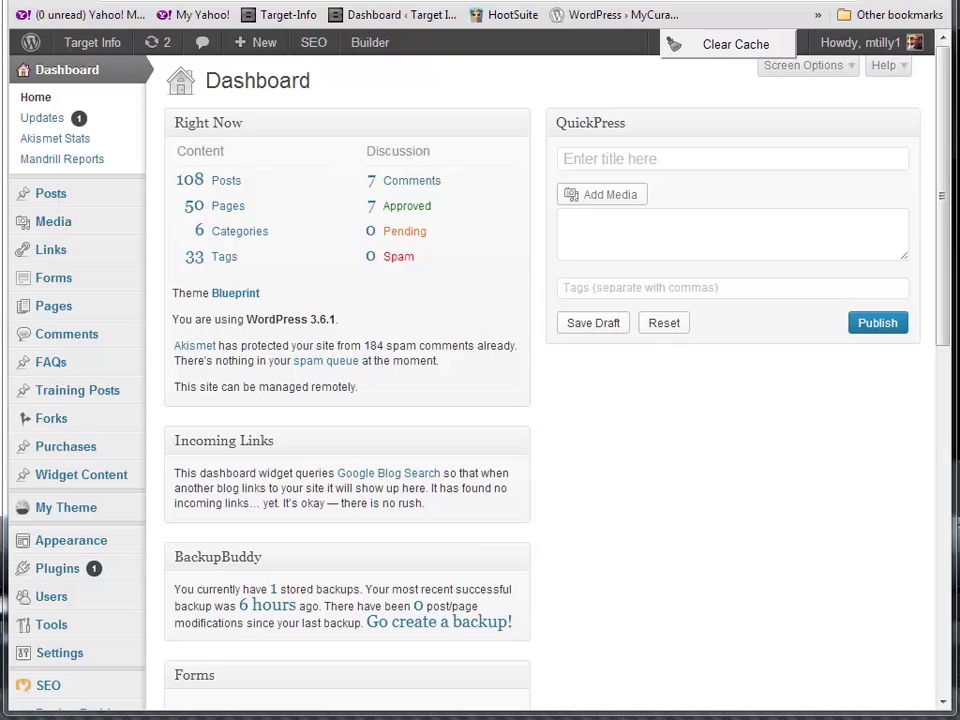
Step: Open MyCurator from the admin sidebar and scroll through its getting-started steps and requirement checks
scroll(694, 596, down, 3)
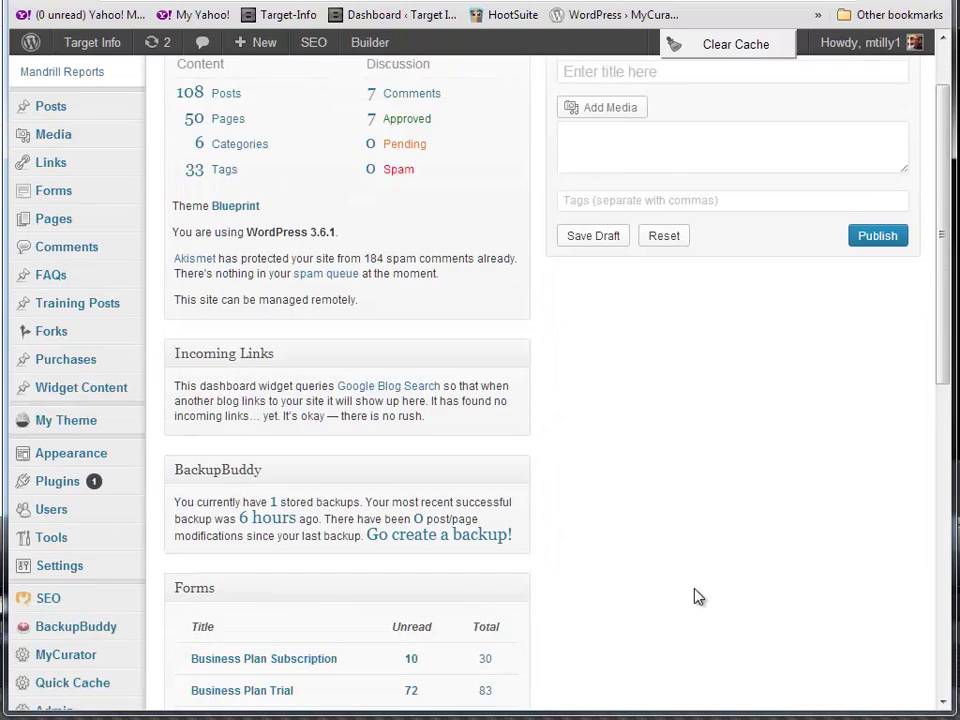
mouse_move(110, 582)
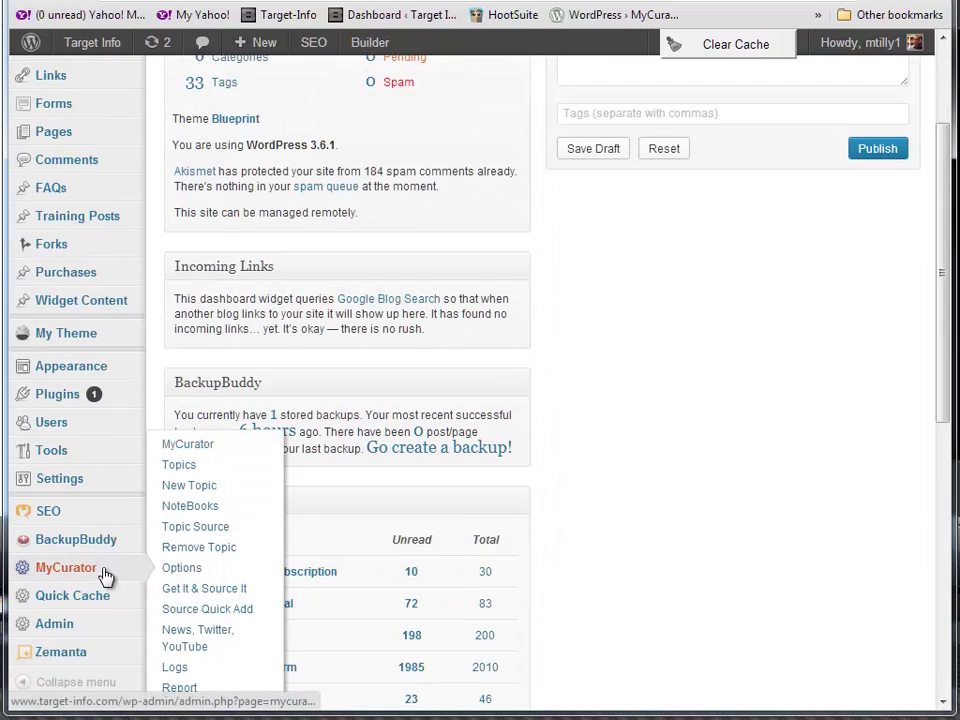
click(193, 448)
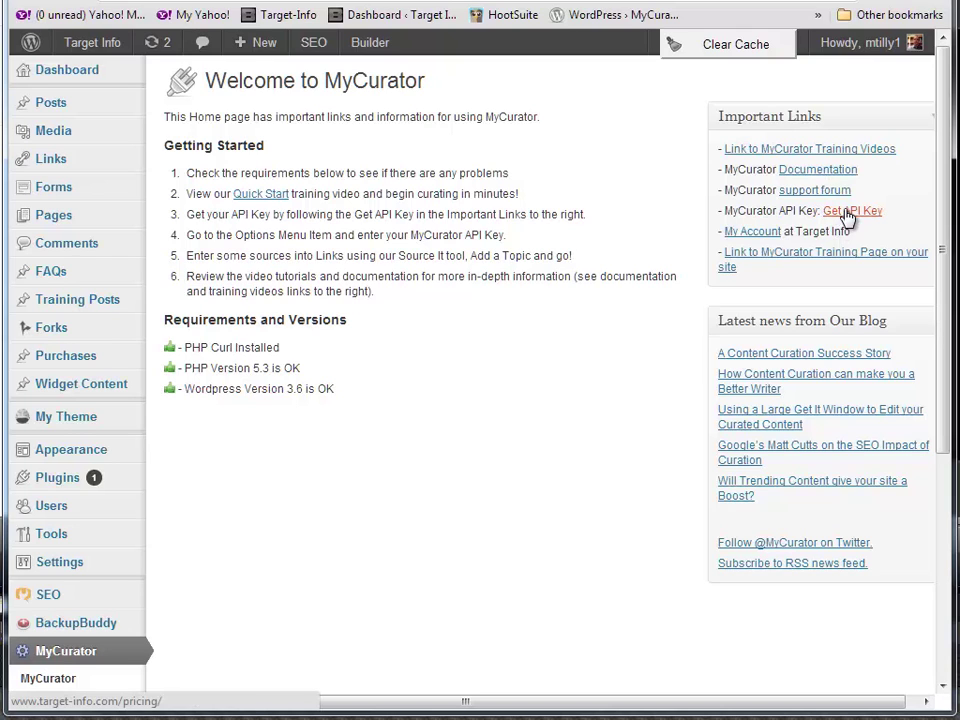
scroll(56, 651, down, 5)
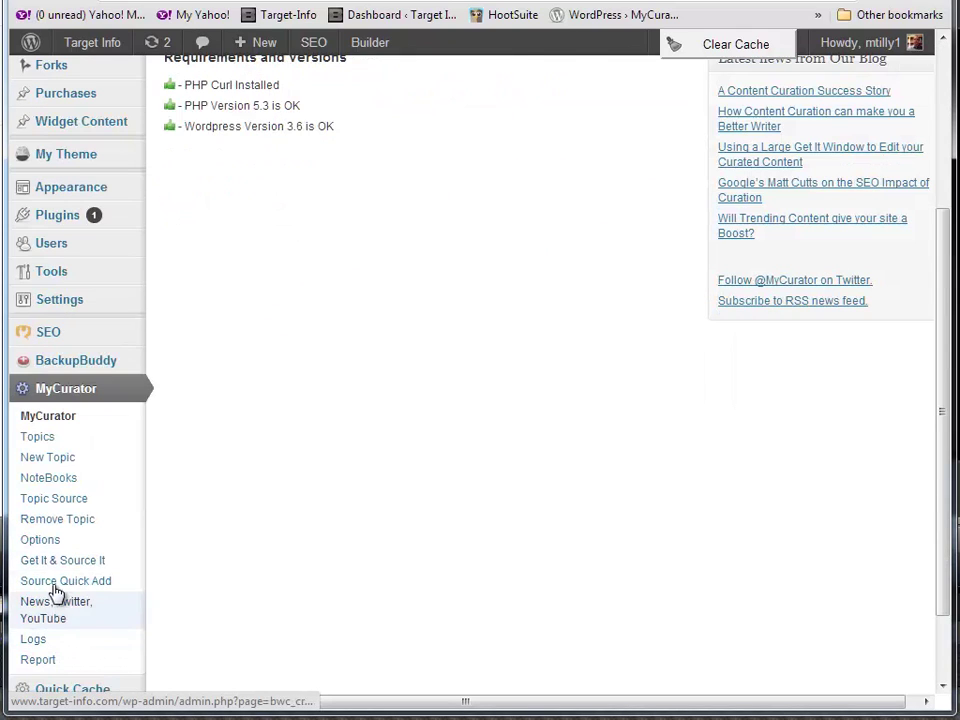
Step: Paste the API key into the API Key field of MyCurator's basic Options
click(42, 540)
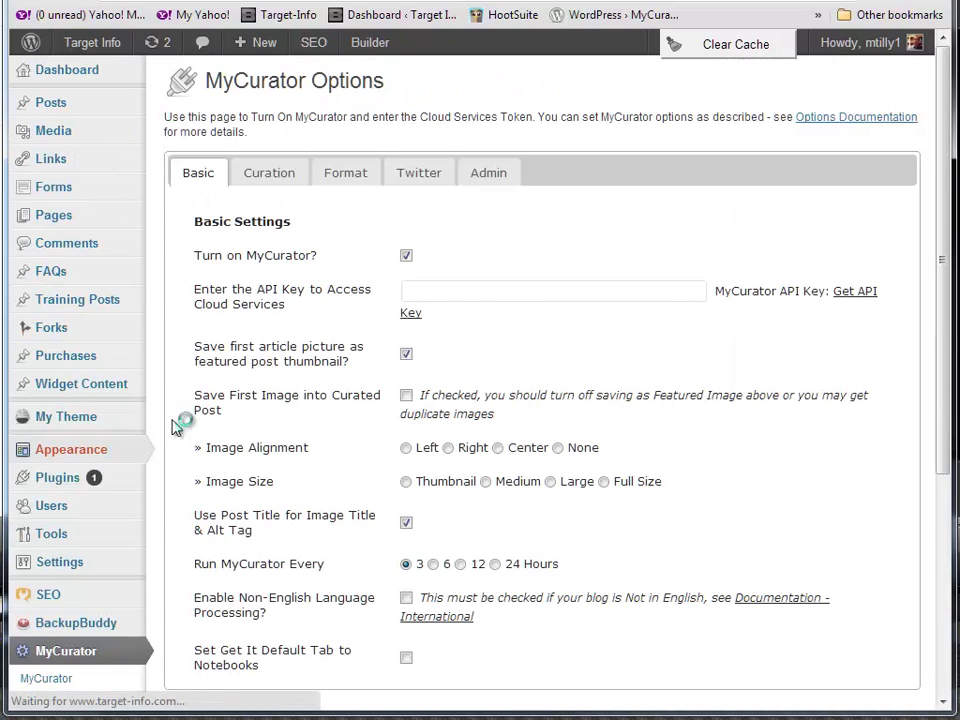
click(414, 292)
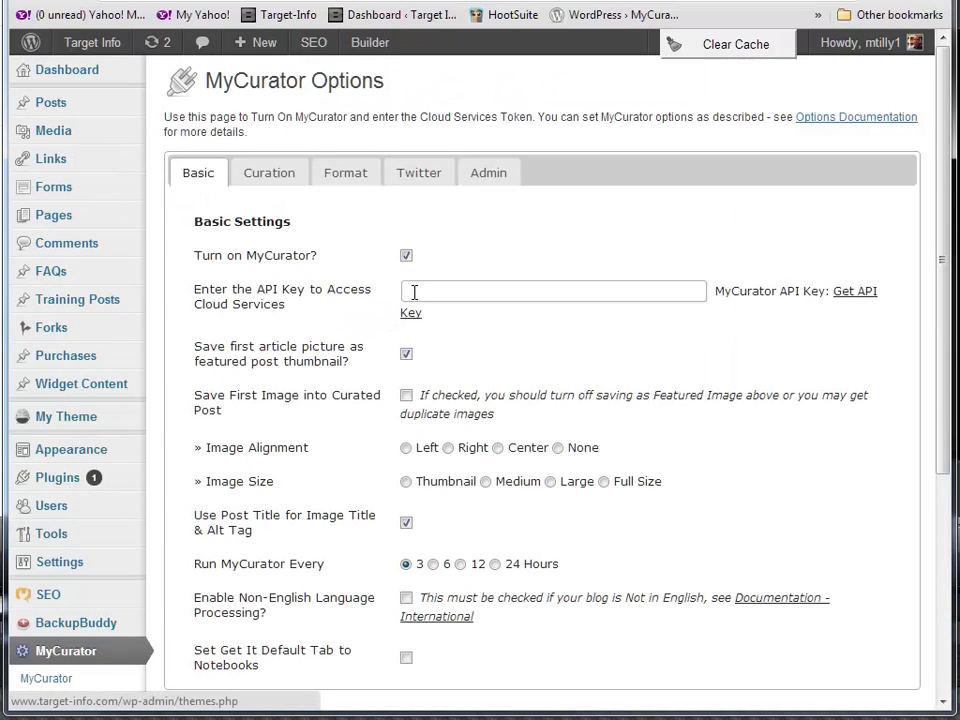
key(ctrl+v)
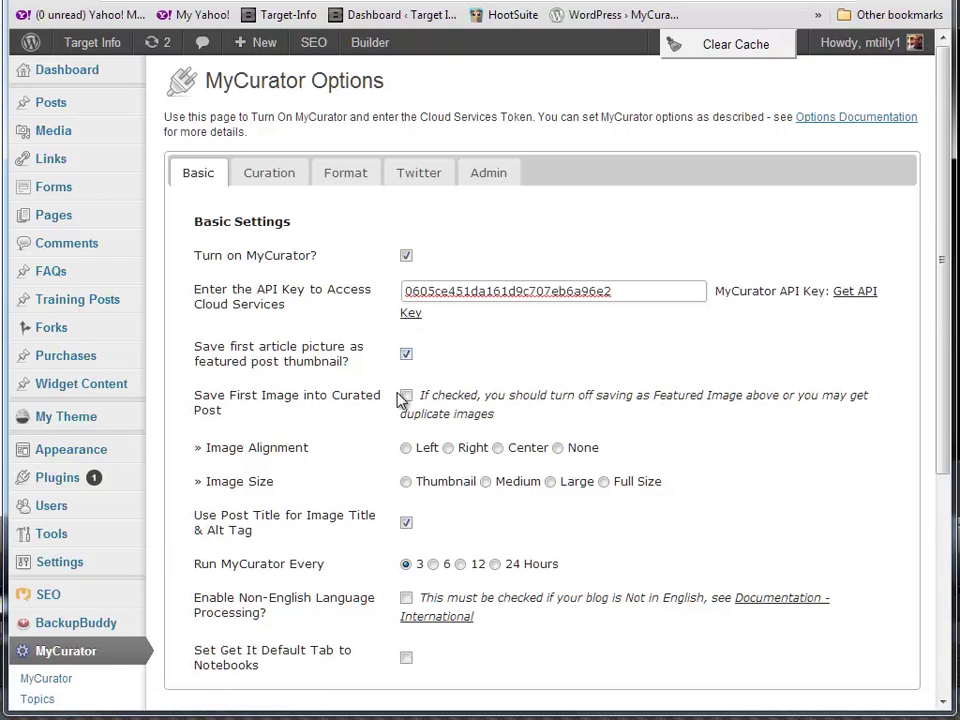
scroll(400, 420, down, 2)
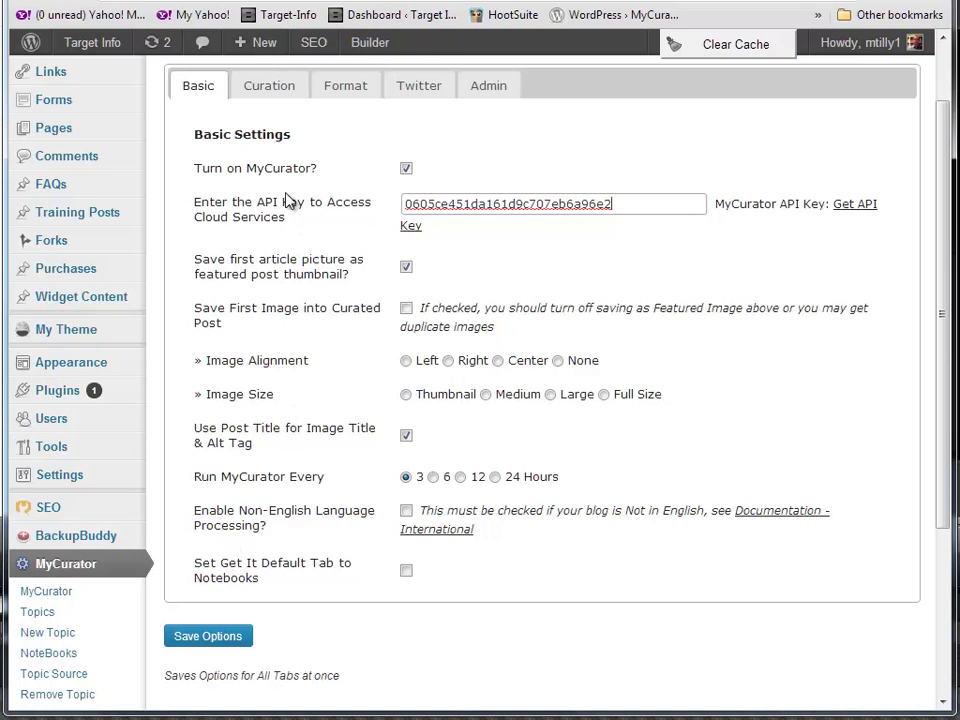
Step: Review the Curation, Format and Twitter option tabs
click(278, 92)
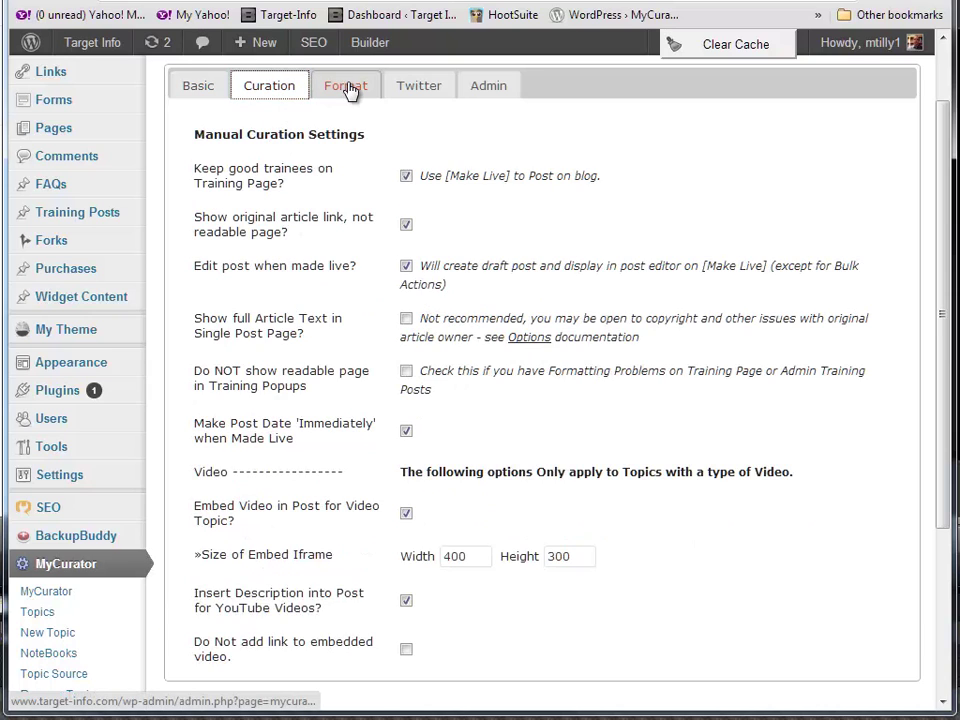
click(345, 85)
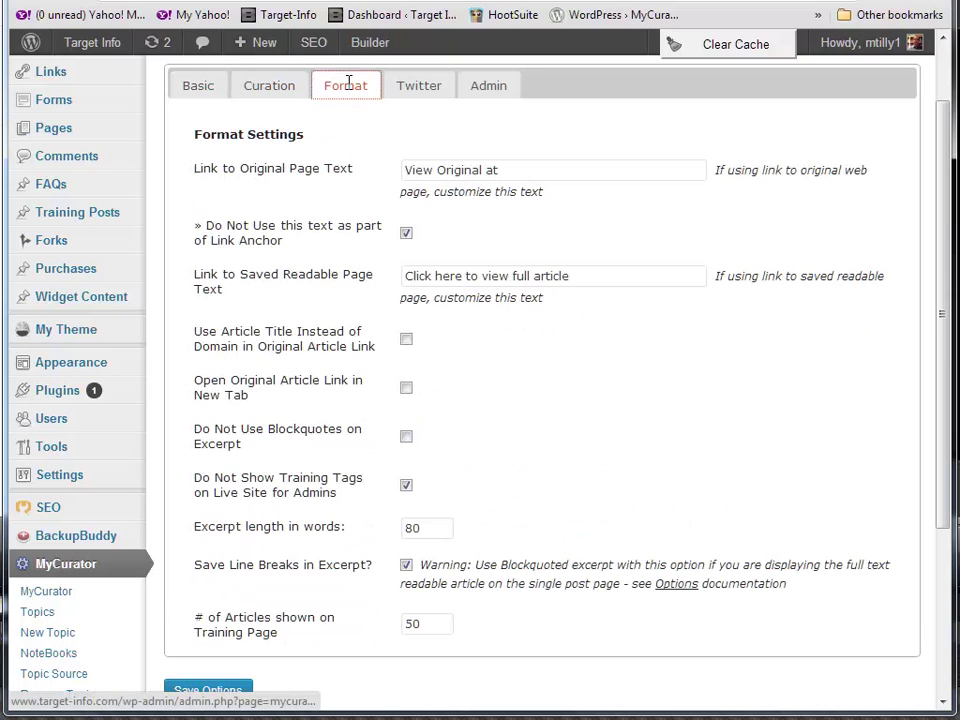
click(412, 90)
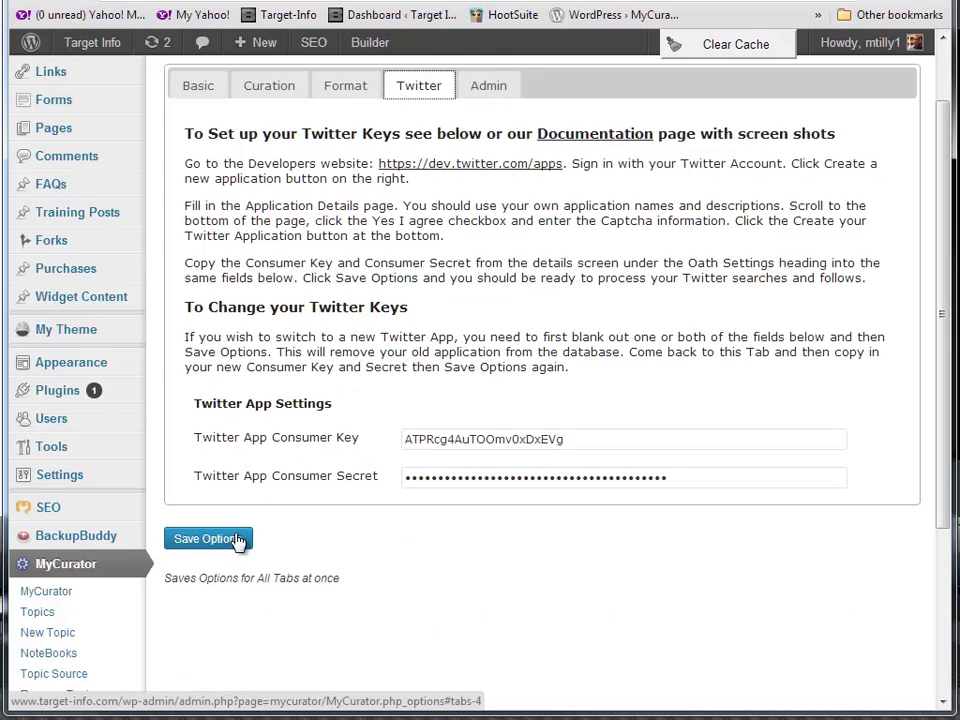
Step: Add the Get It bookmarklet to the browser's bookmarks bar from the Get It & Source It page
scroll(71, 639, down, 1)
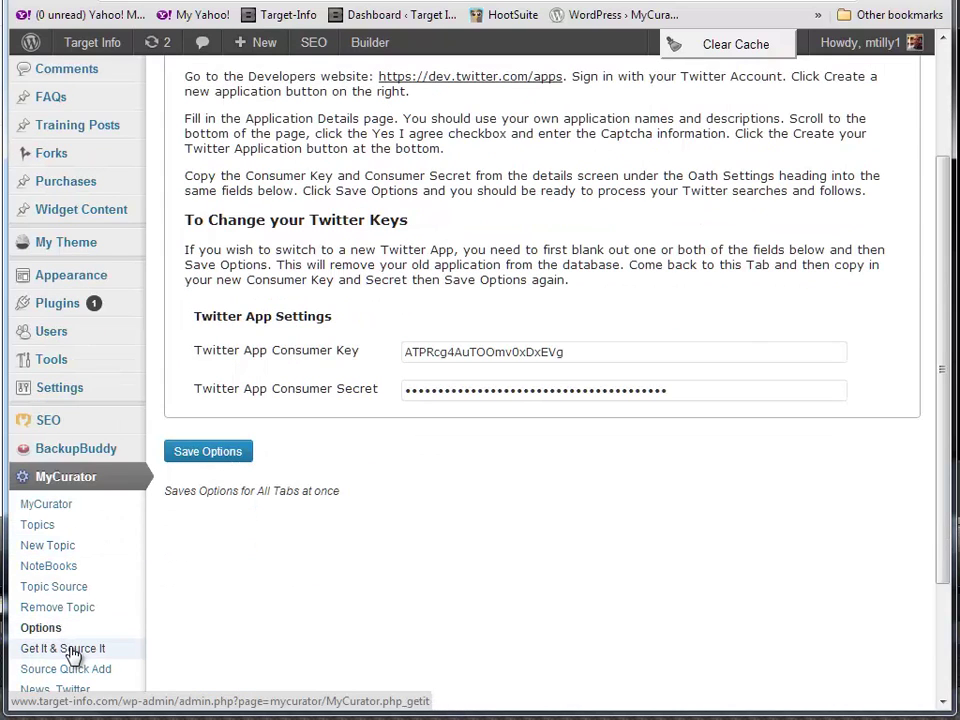
click(72, 655)
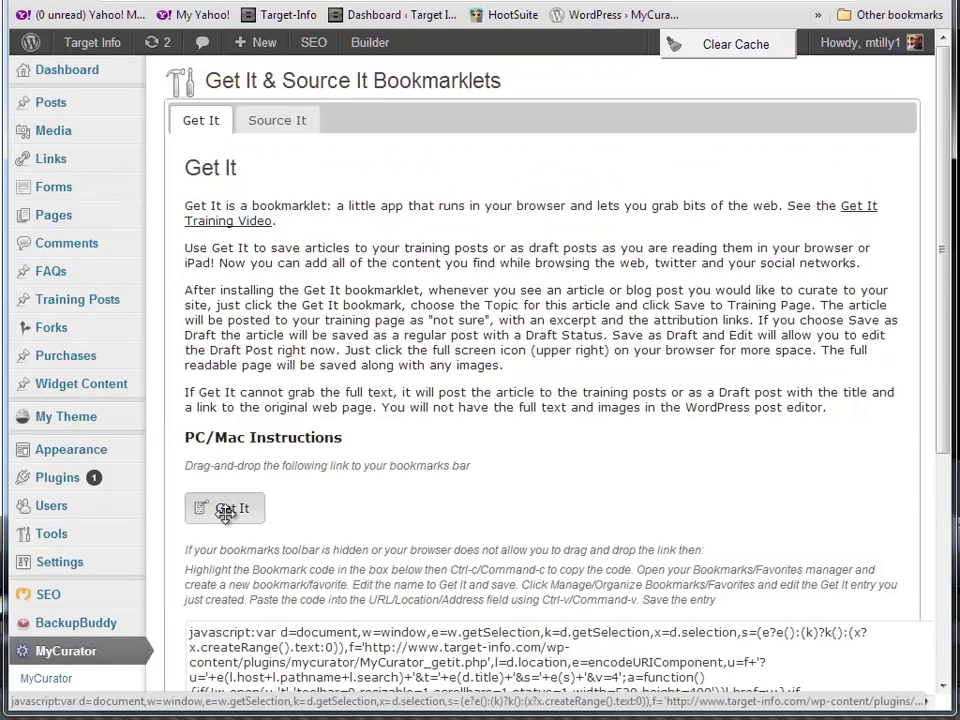
drag(225, 510, 455, 14)
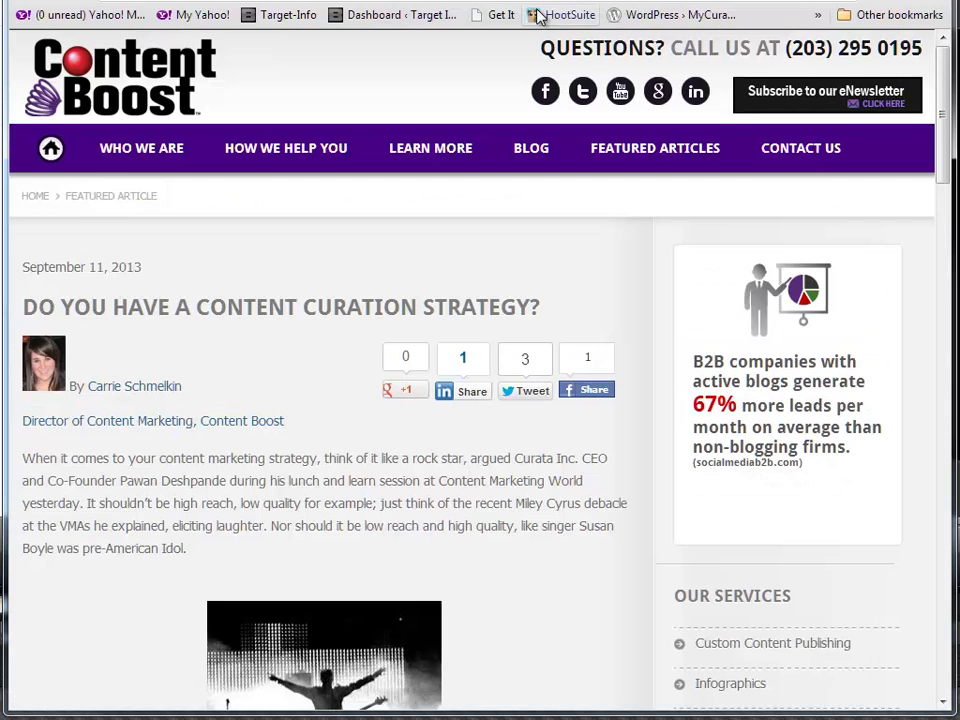
Step: Run Get It on the curation strategy article and check its category and notebook choices
click(495, 16)
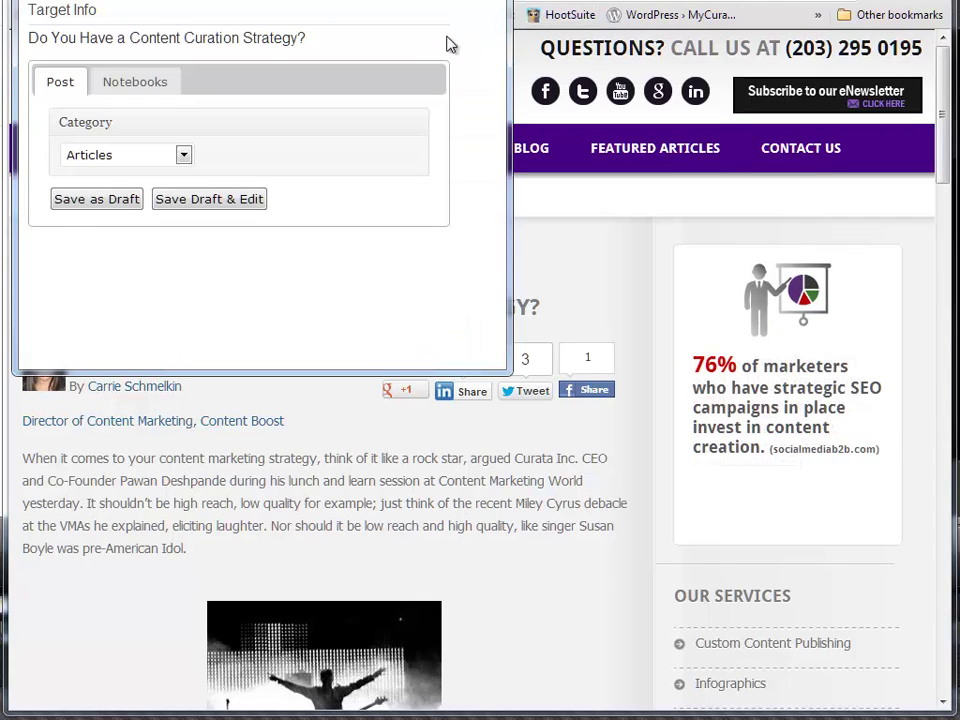
click(172, 163)
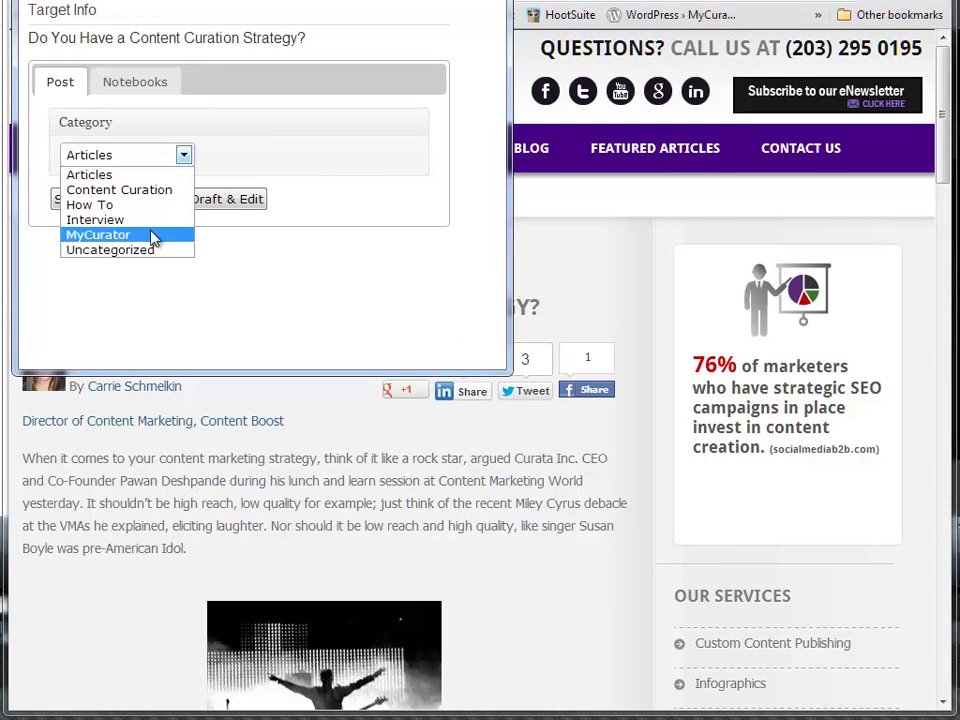
click(146, 82)
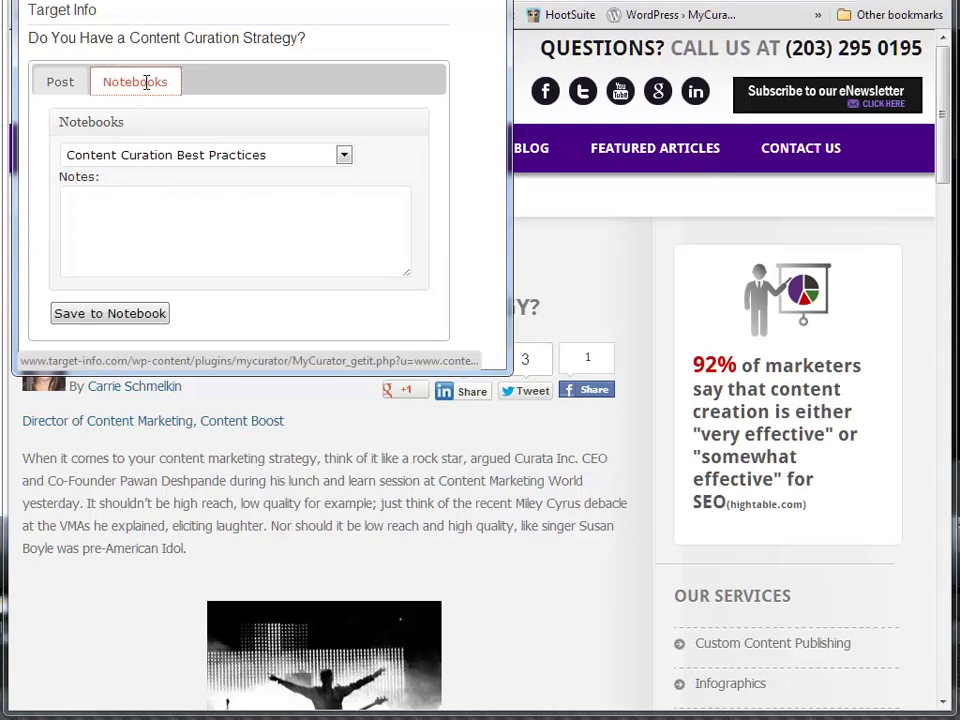
click(147, 156)
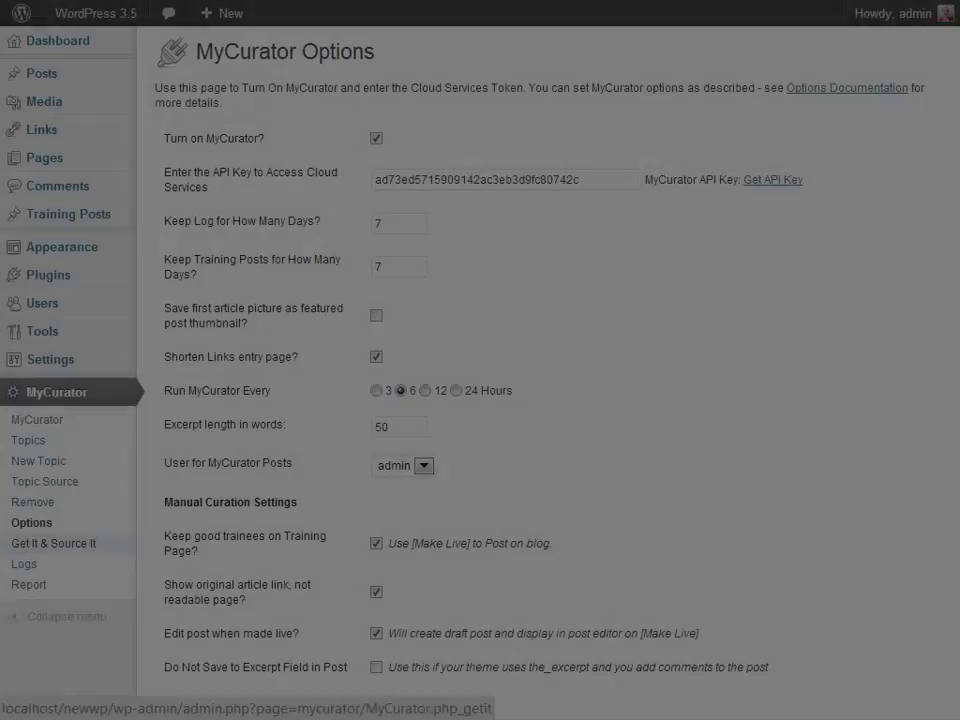
Step: Add the Source It bookmarklet to the browser's bookmarks bar from its instructions tab
click(55, 543)
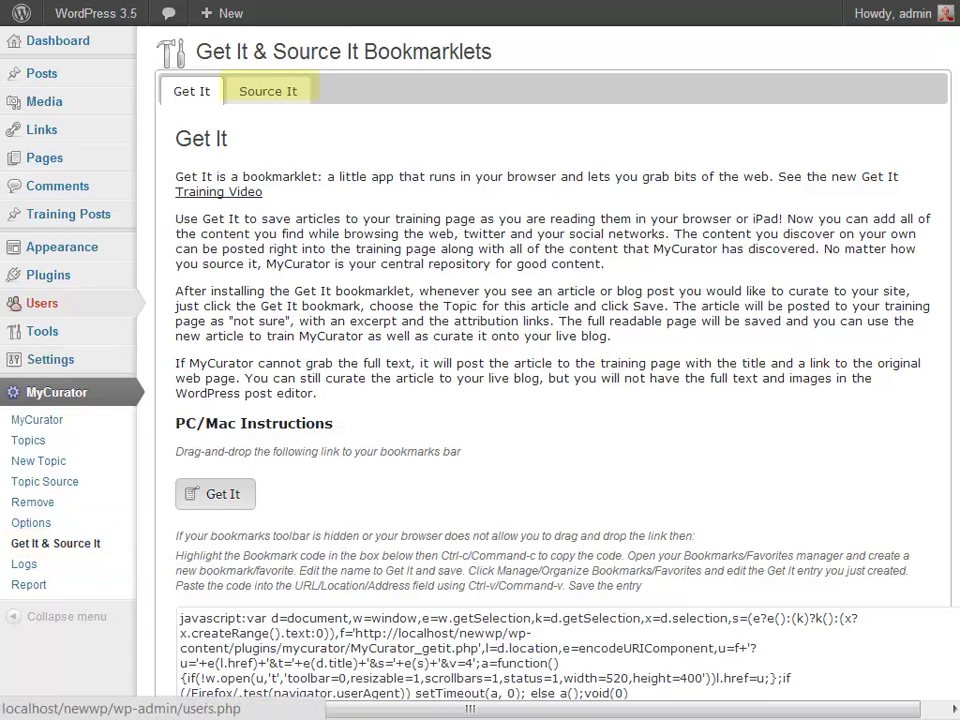
click(268, 91)
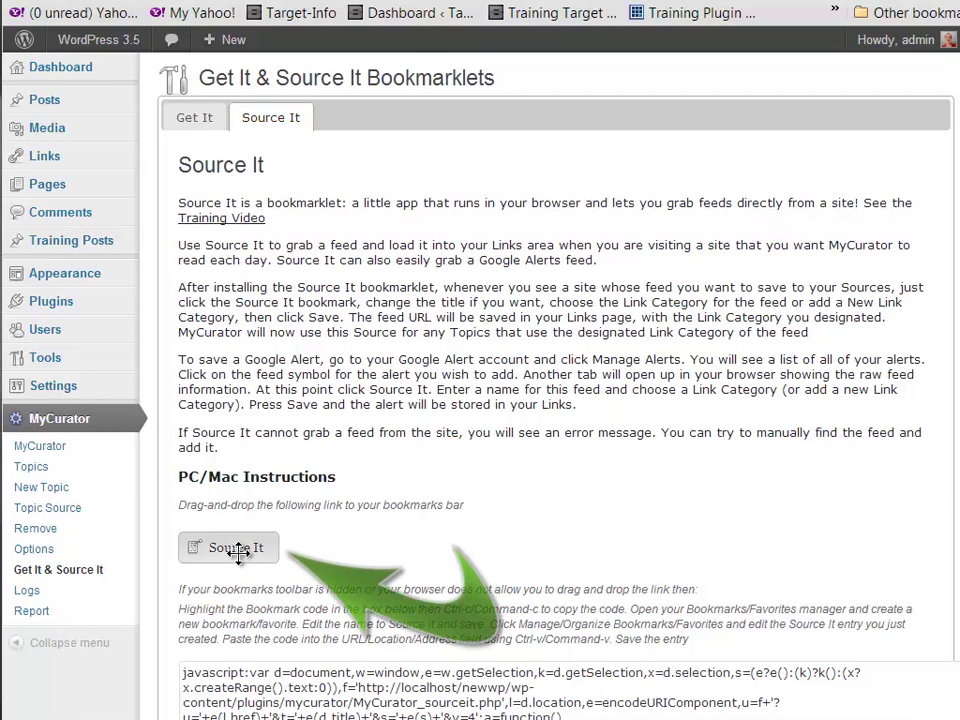
drag(255, 521, 632, 22)
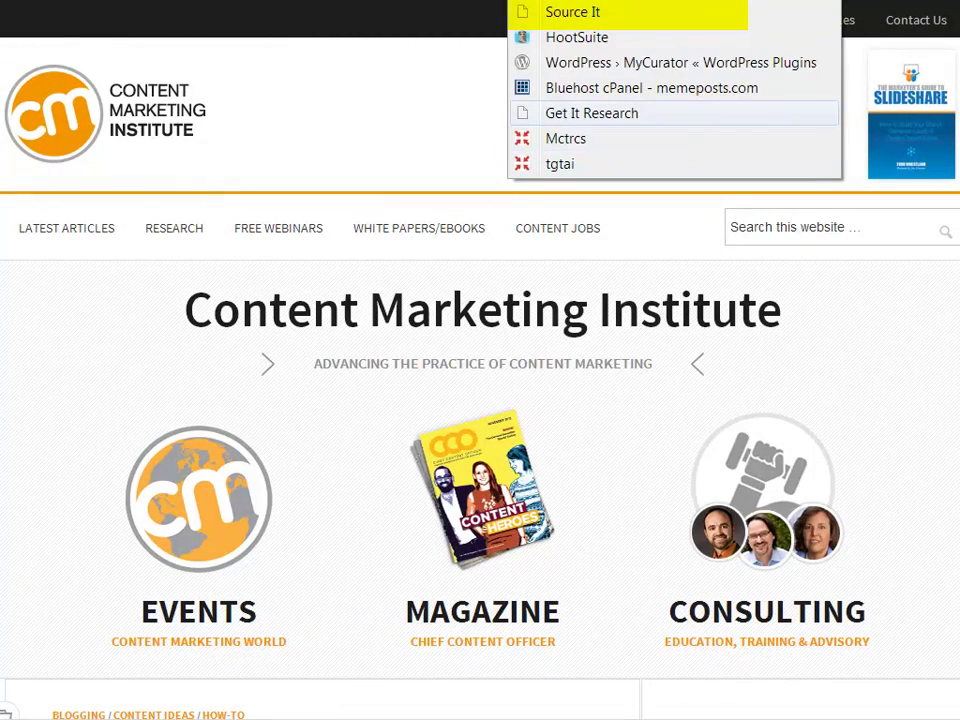
Step: Save the site as feed 'Content Marketing Strategy' under new link category 'Content curation'
click(573, 12)
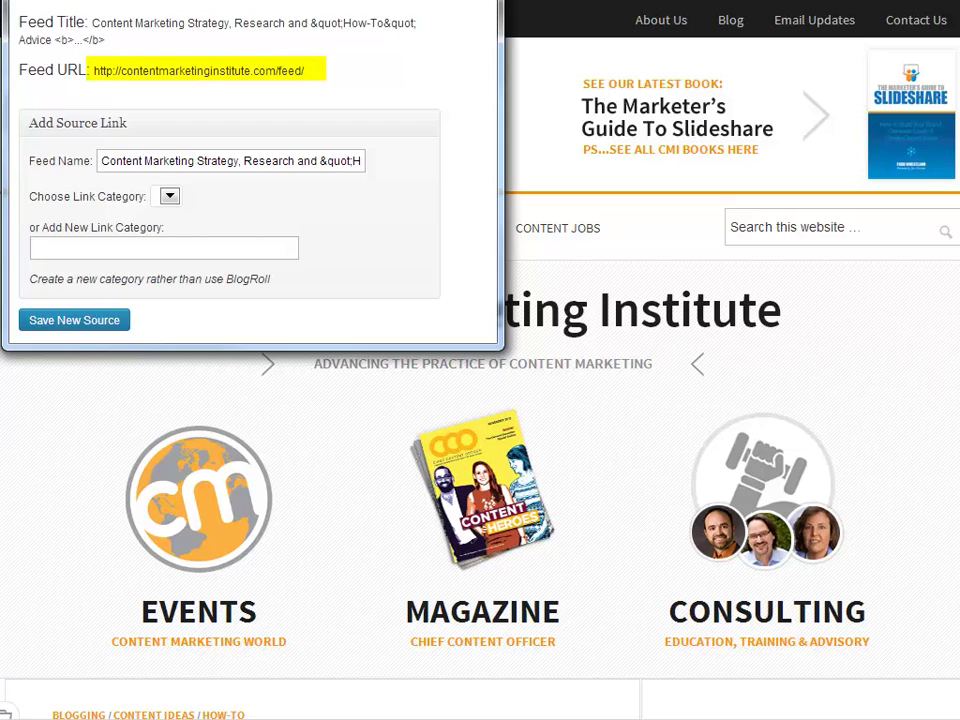
drag(261, 160, 375, 161)
key(BackSpace)
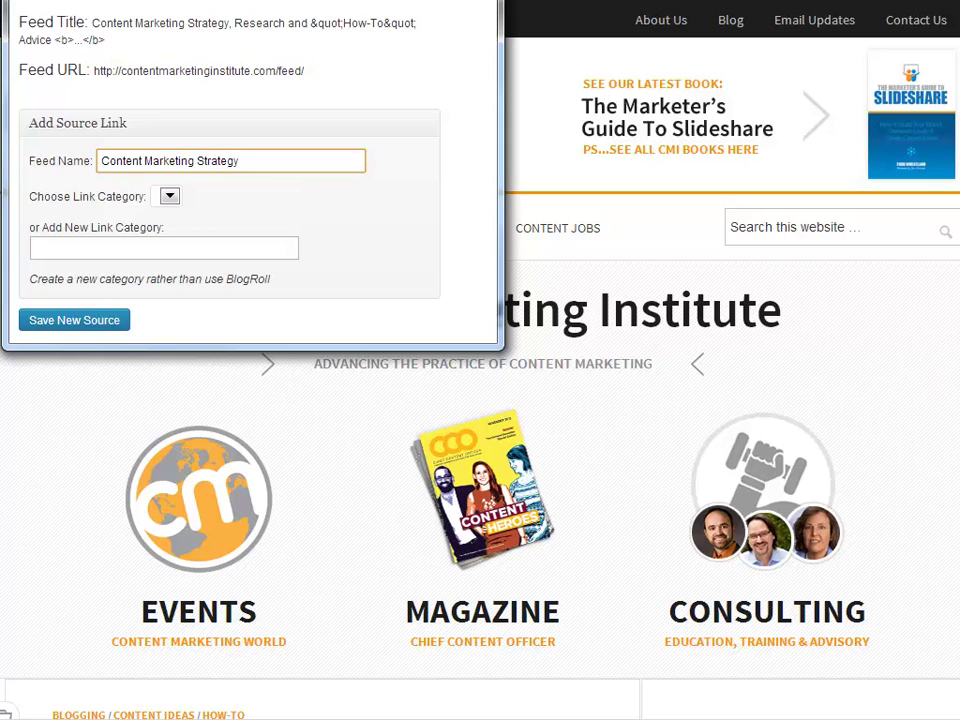
click(34, 247)
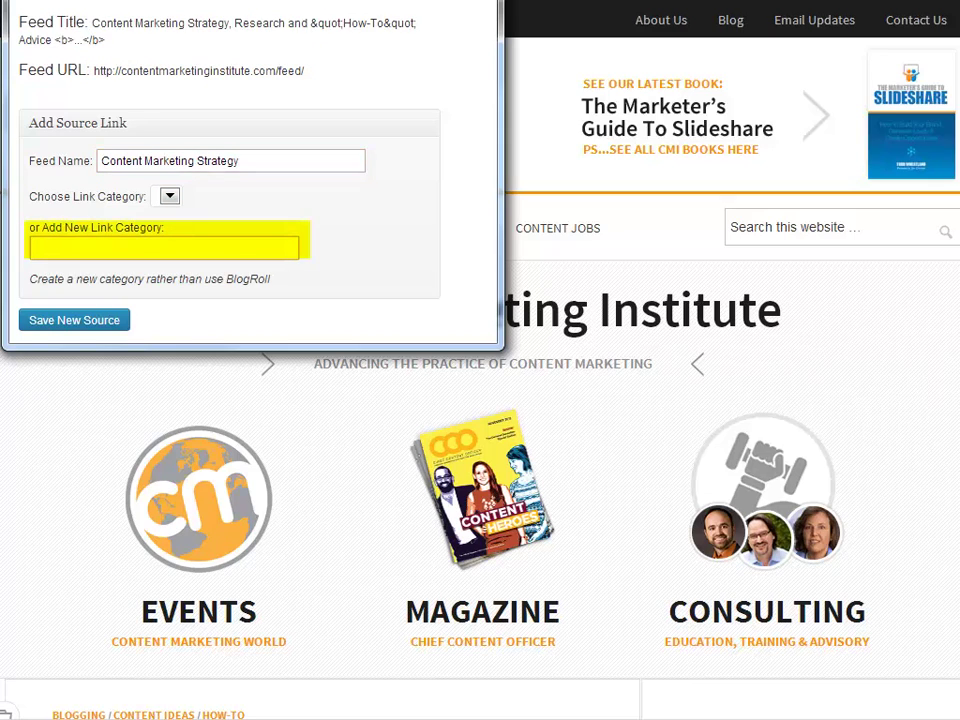
text(Content curation)
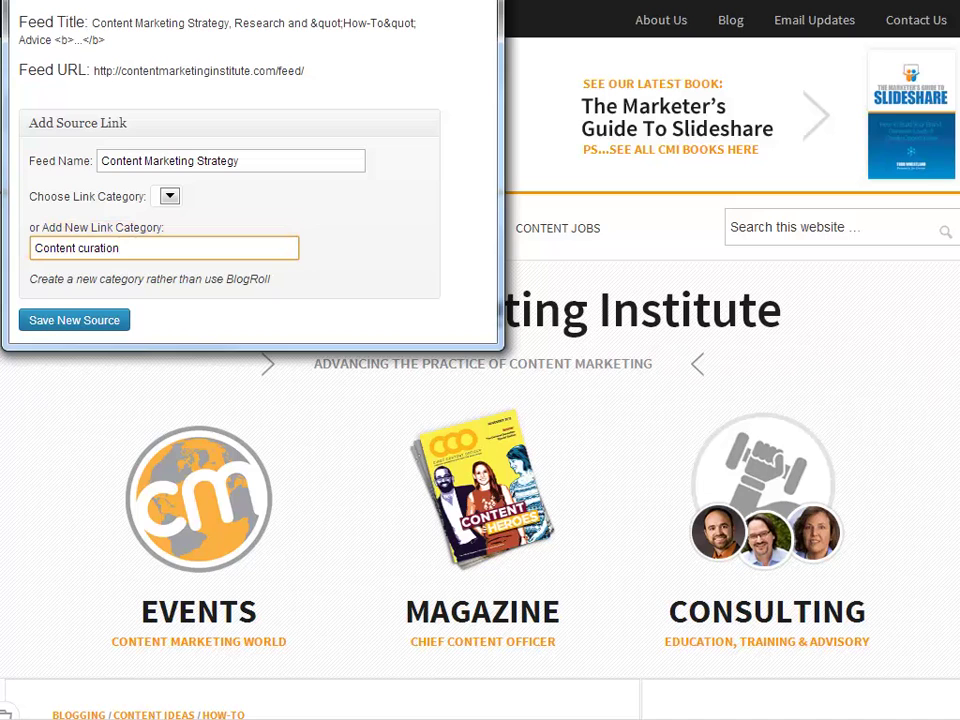
key(Return)
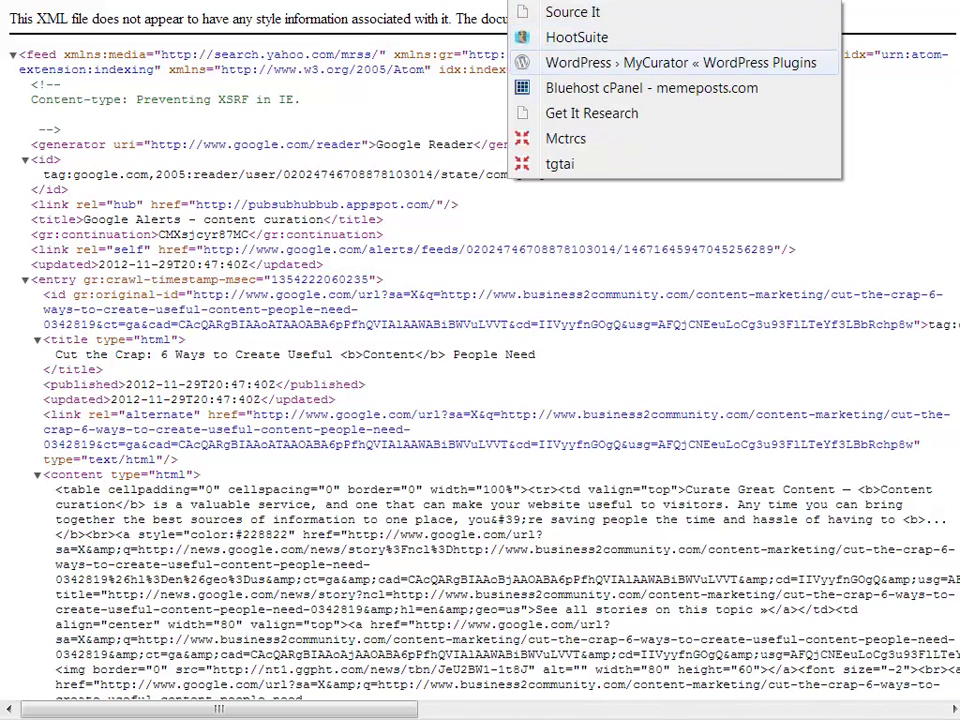
Step: Run Source It on the alert feed and save it as 'Curation alert'
click(572, 12)
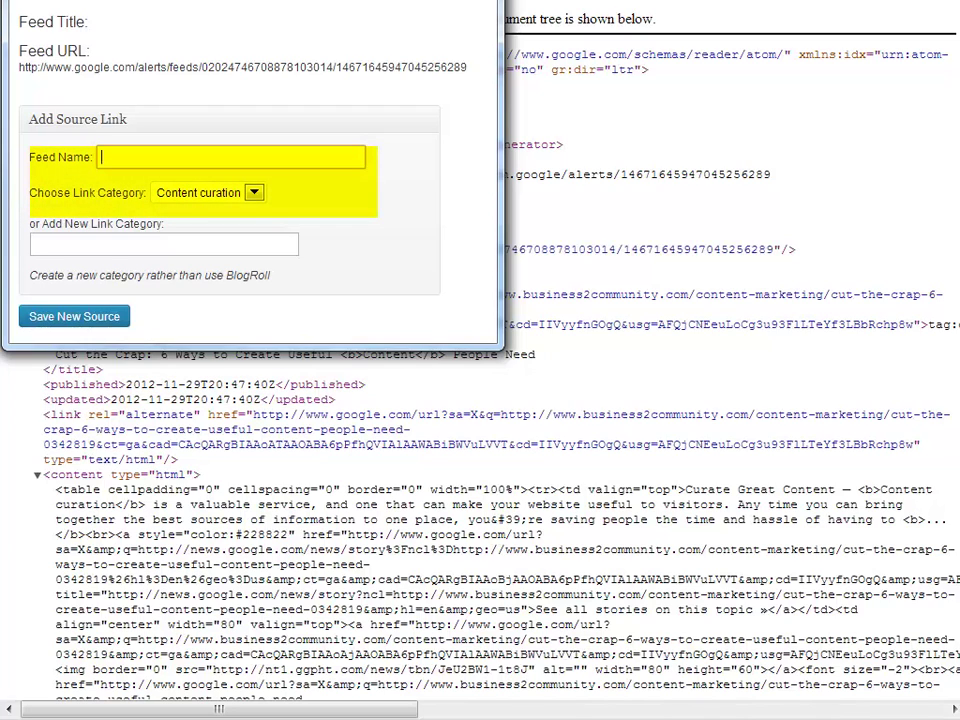
text(Curation alert)
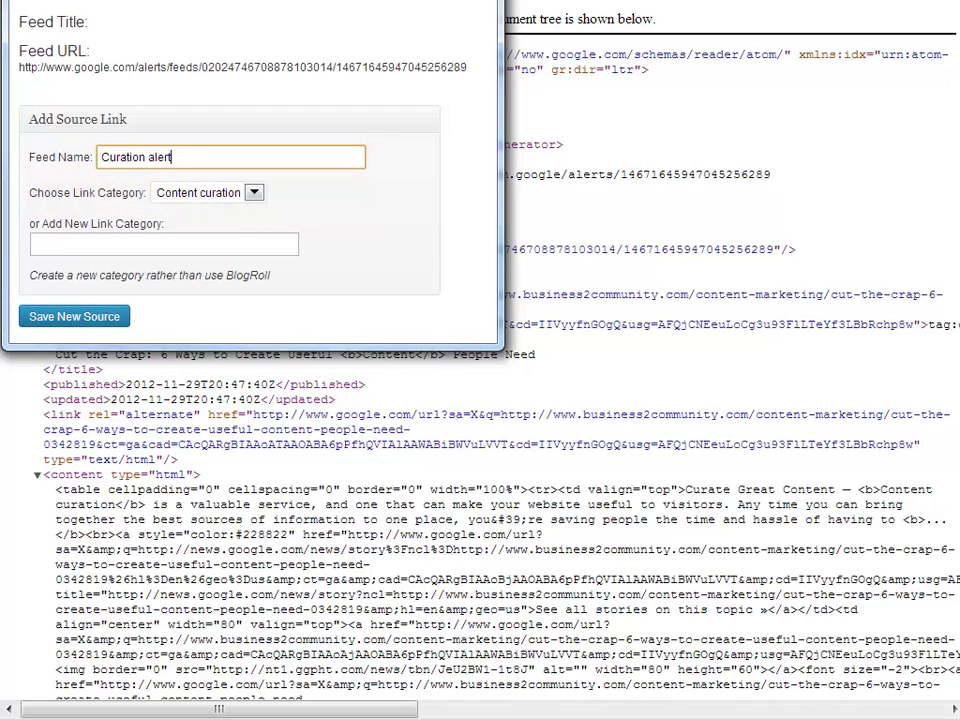
key(Return)
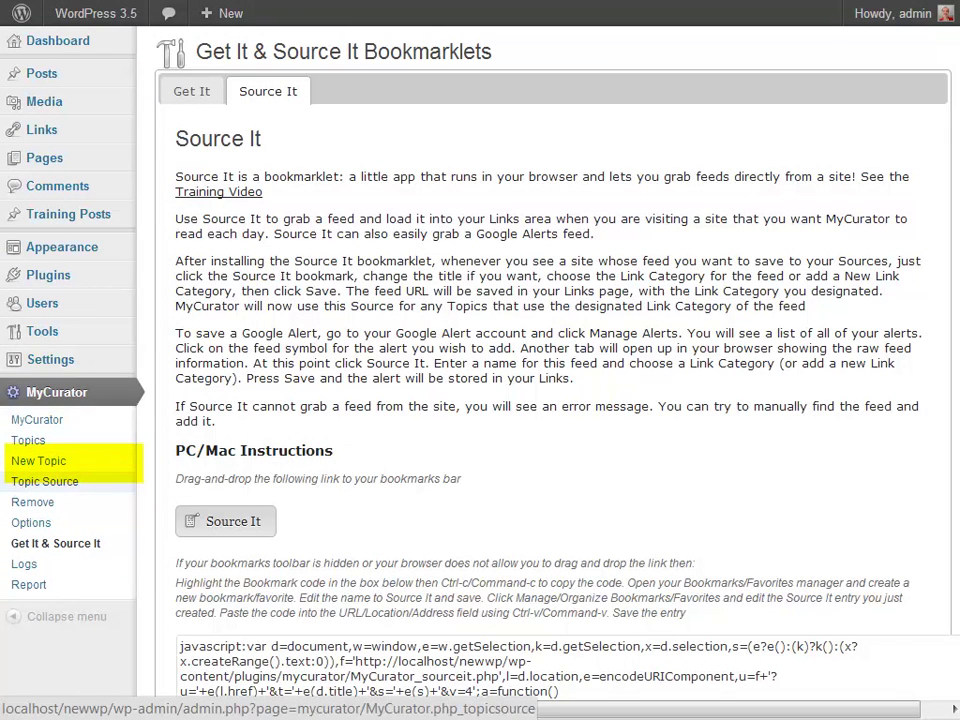
Step: Start 'Content curation topic' with terms 'content curat', 'discovery curation aggregation curator', minimum 100 words
click(38, 461)
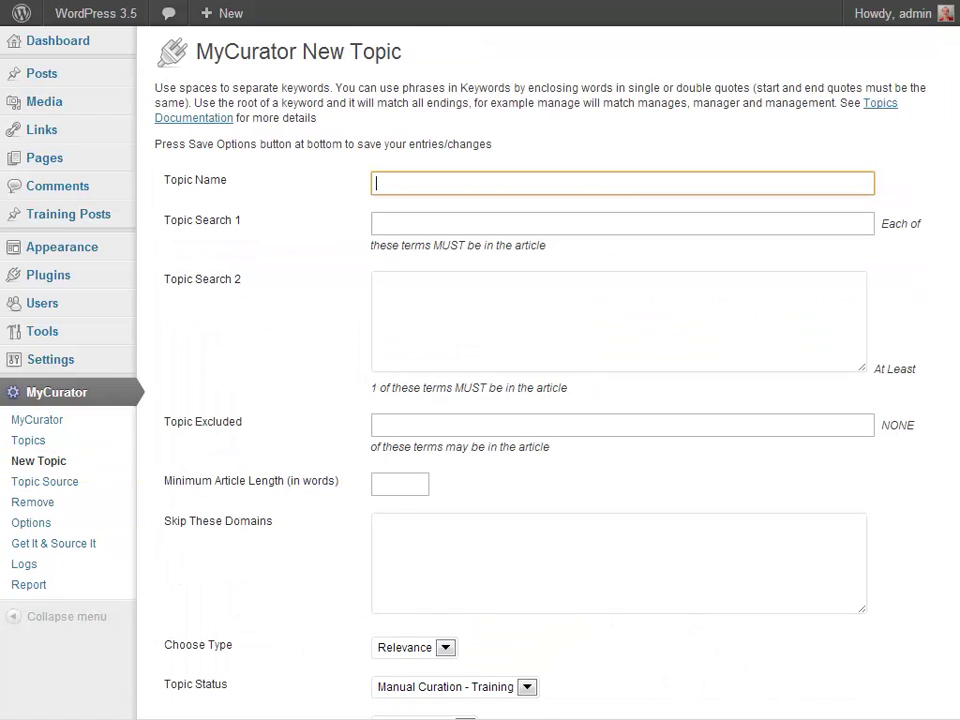
text(Content curatio)
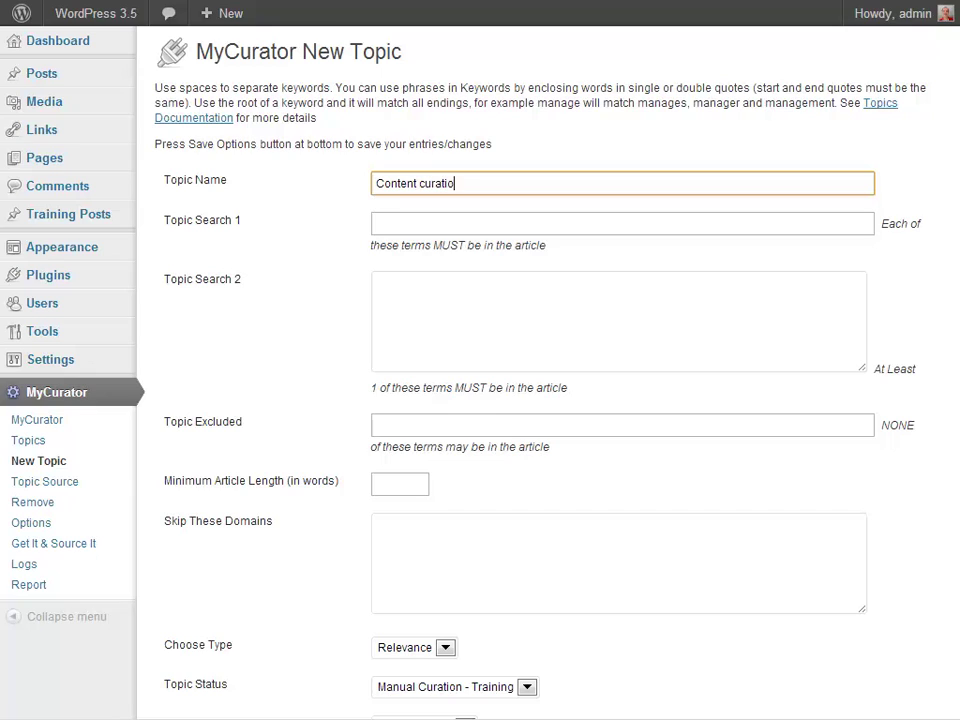
text(n topic)
click(622, 223)
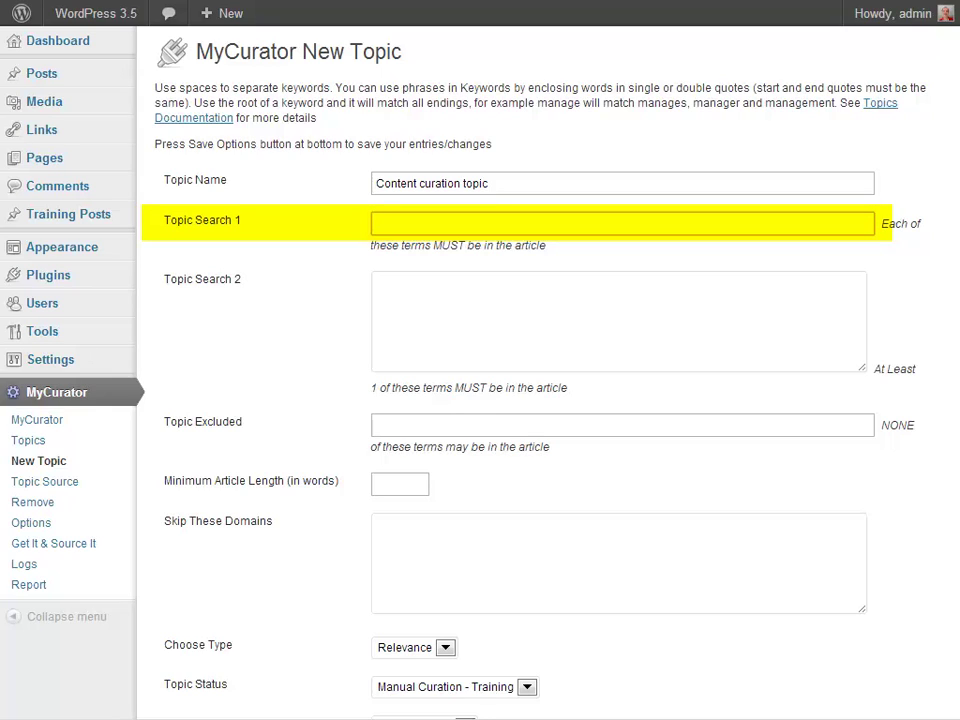
text(content curat)
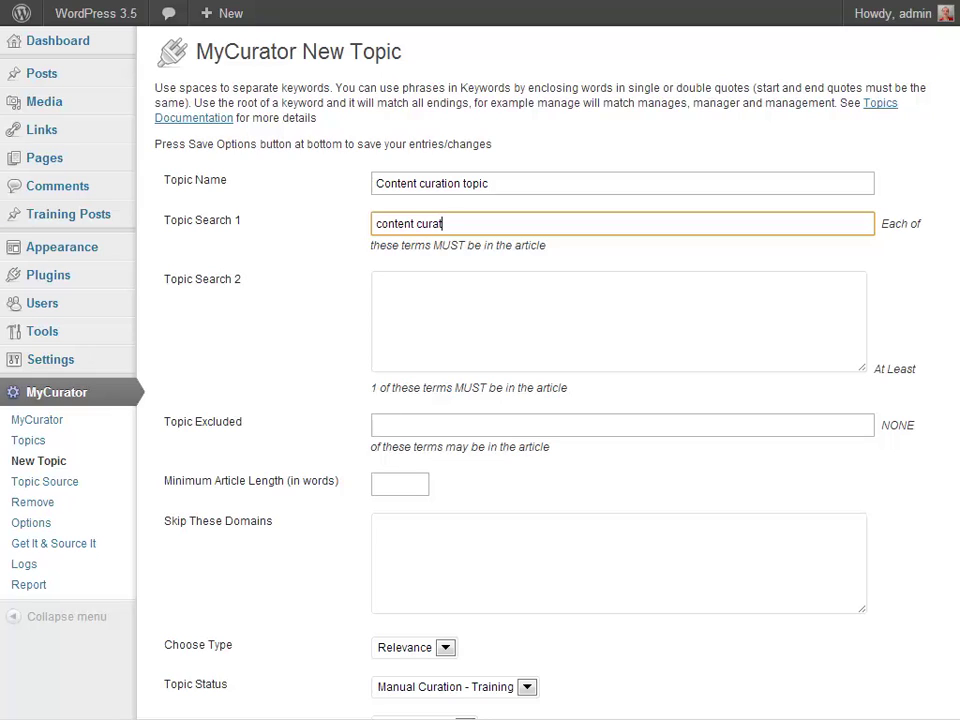
key(Tab)
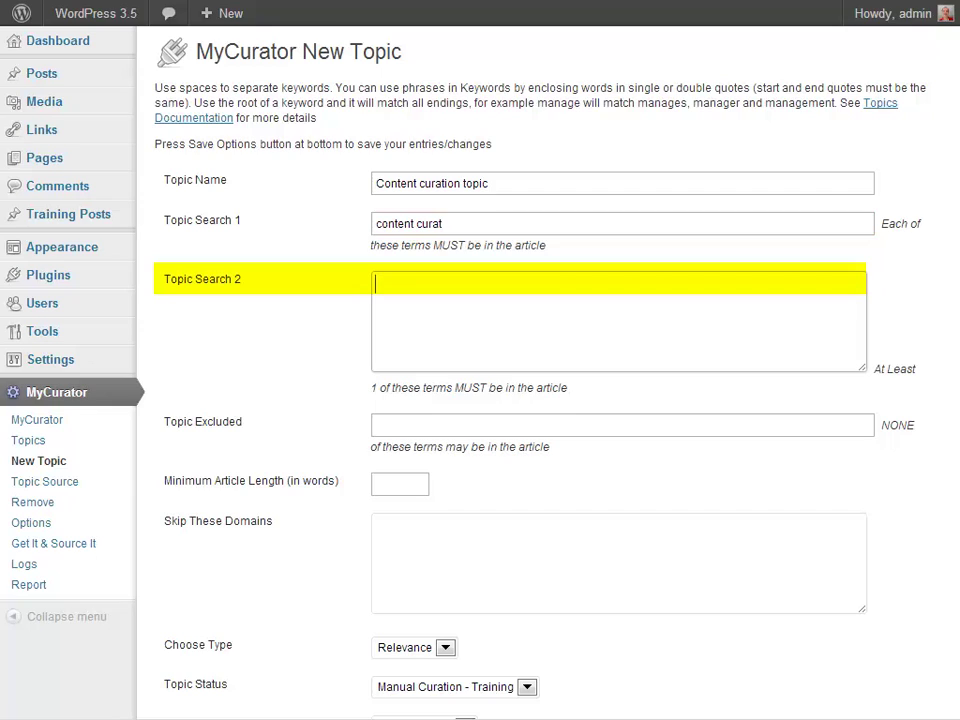
text(discovery curation aggregation)
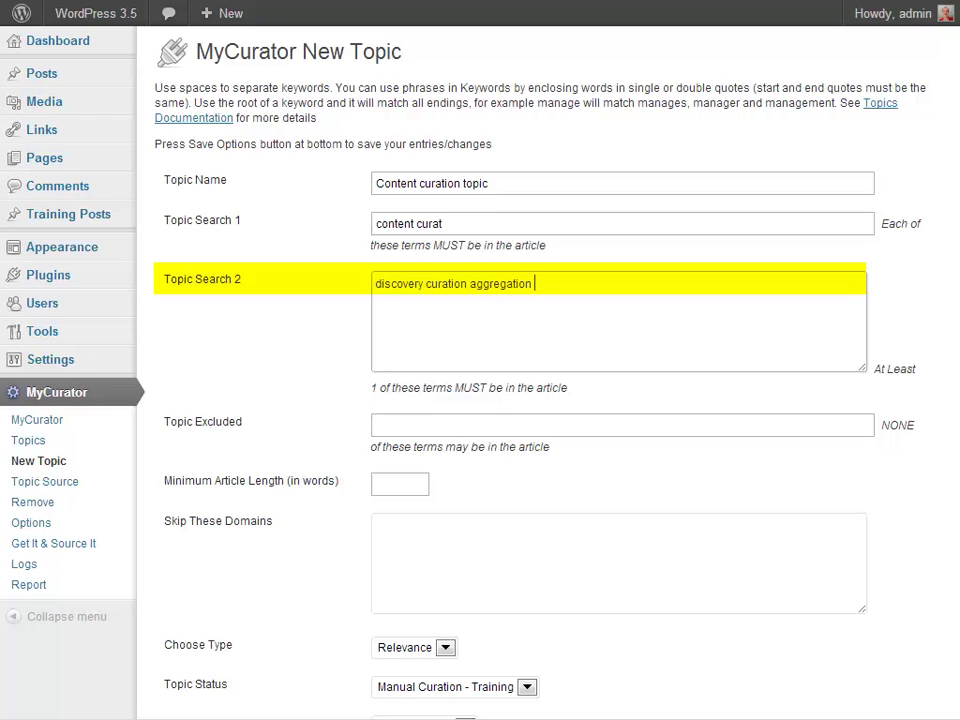
text(curator)
click(390, 484)
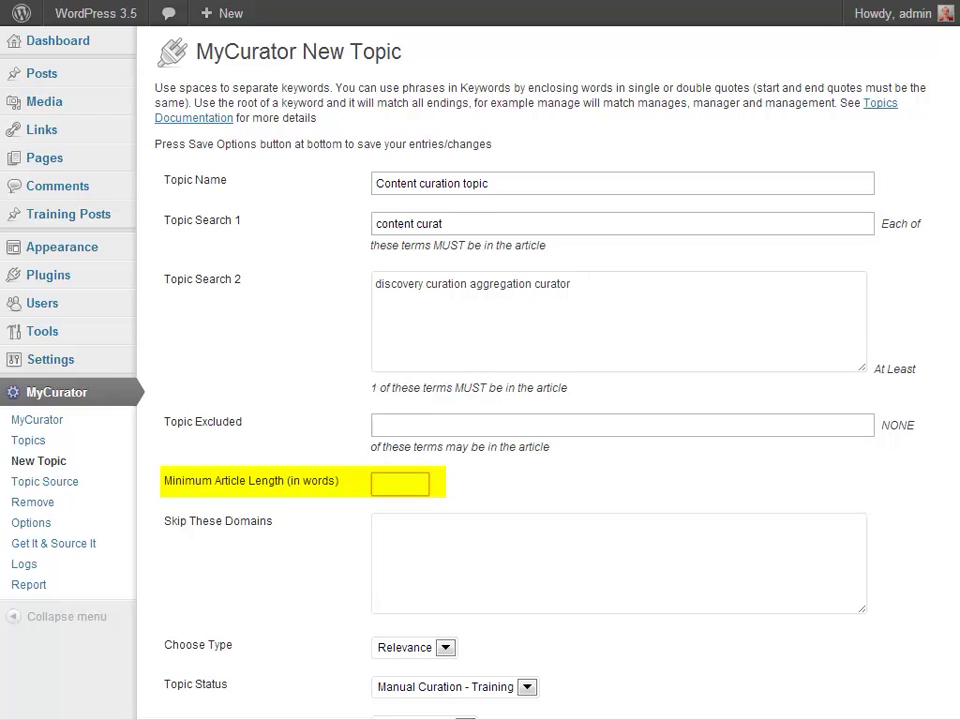
text(100)
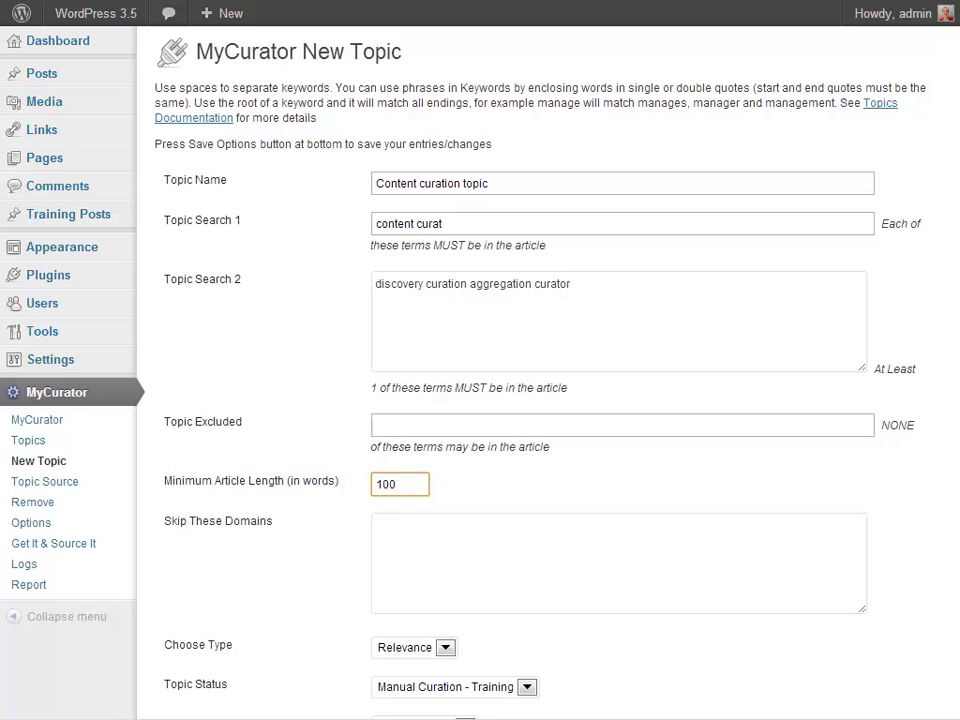
Step: Leave the category list at Uncategorized and enter 'Content Curation' as a new category
scroll(548, 370, down, 3)
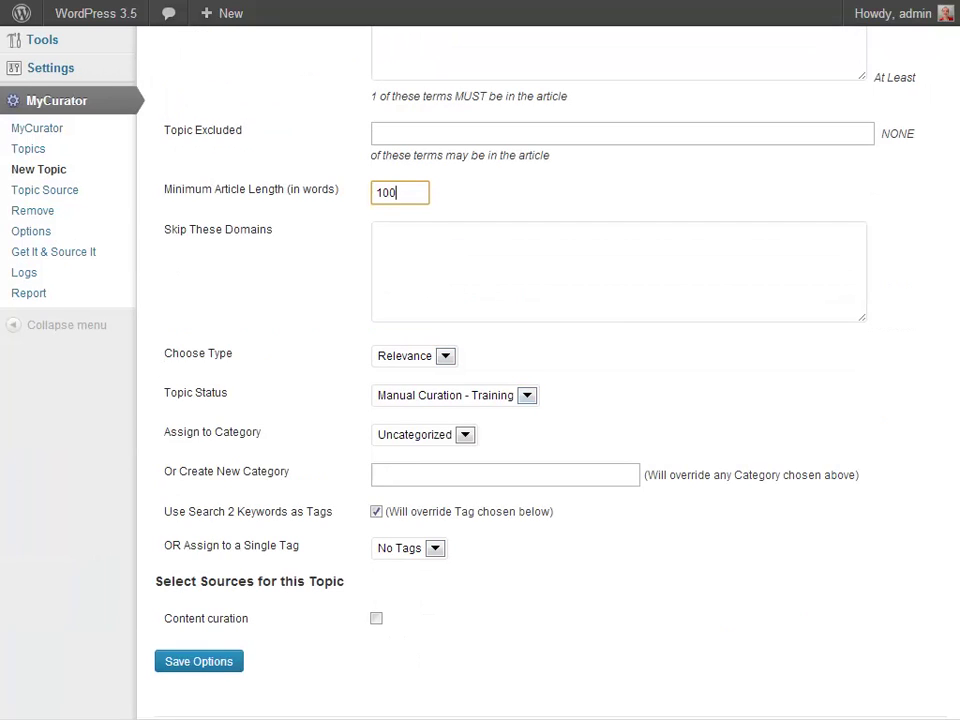
click(424, 434)
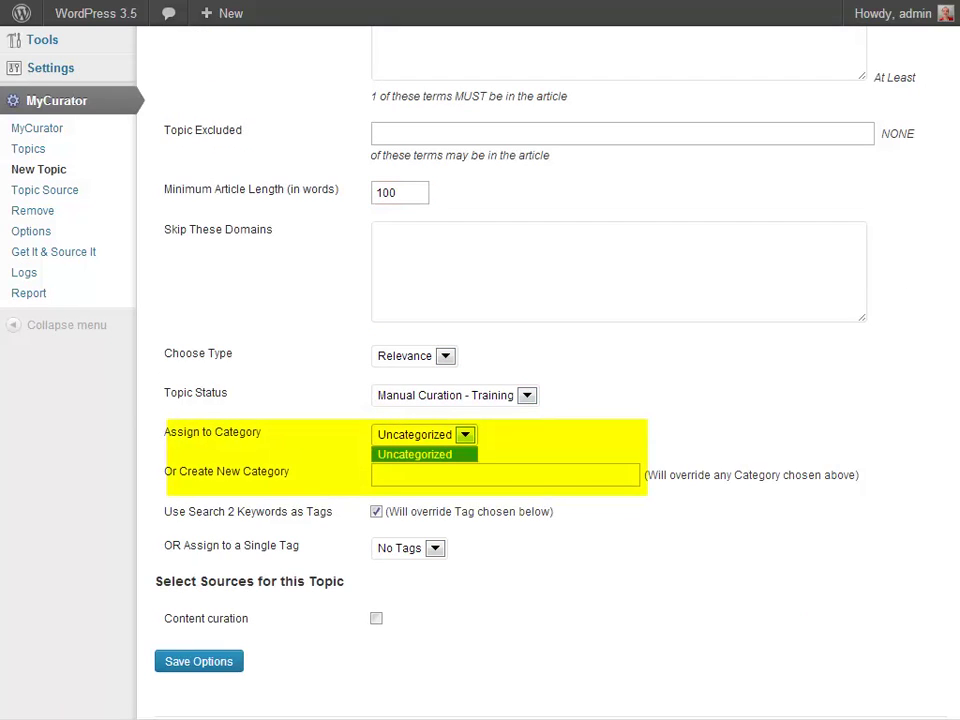
key(Return)
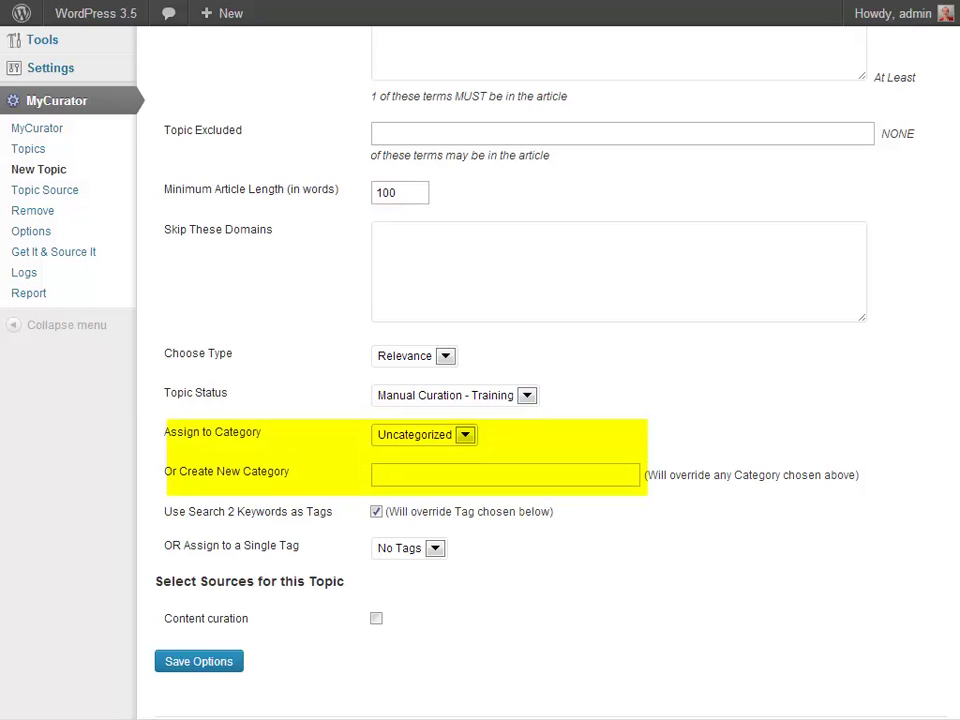
click(375, 474)
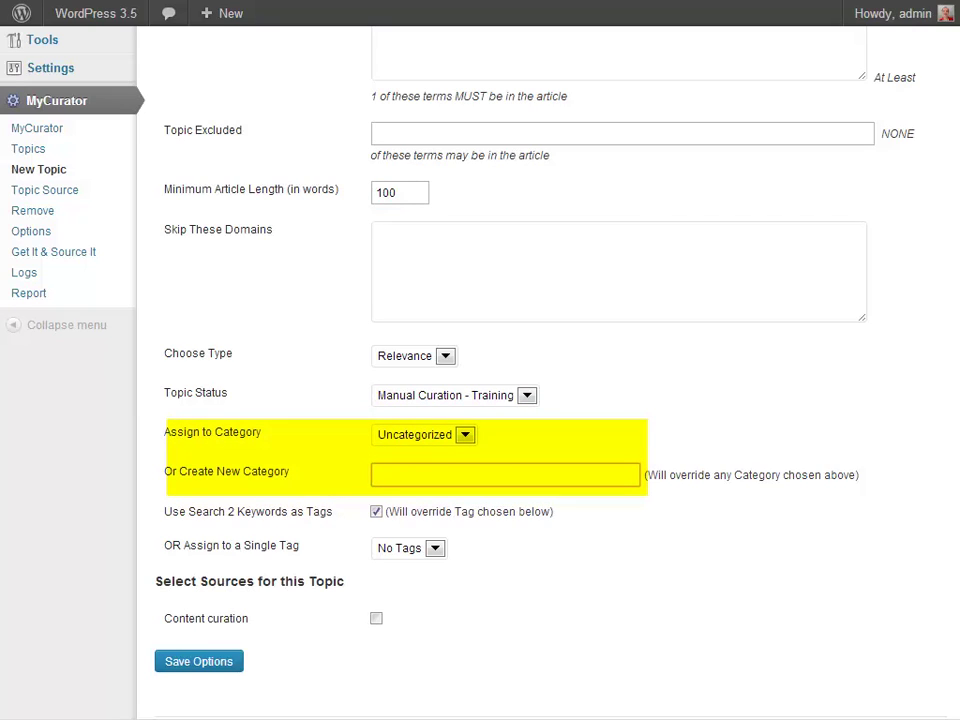
text(Content Curation)
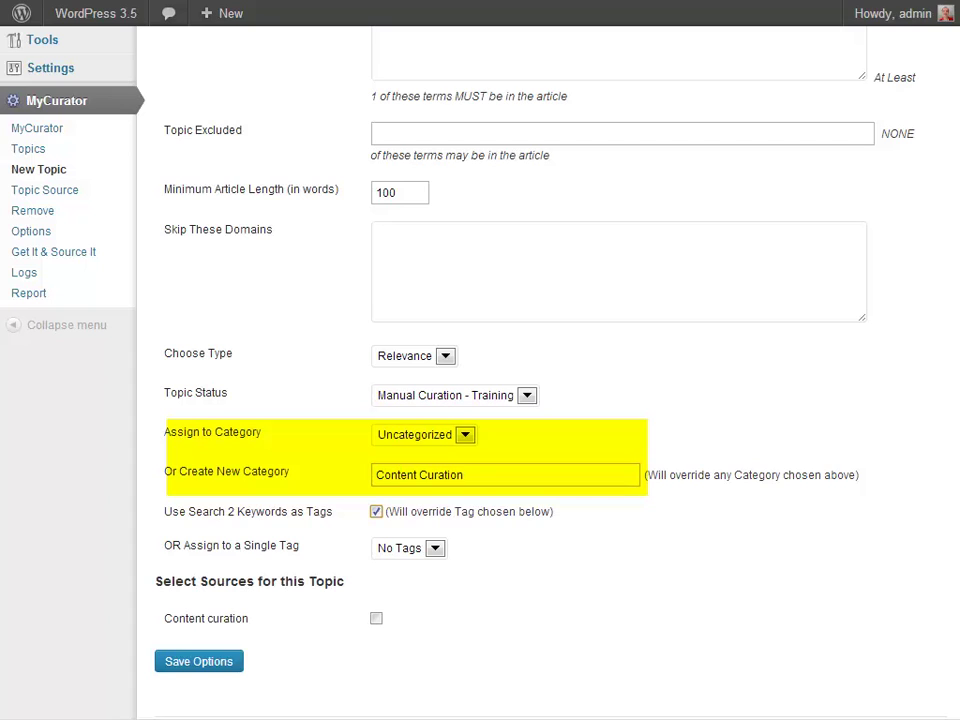
scroll(480, 370, down, 1)
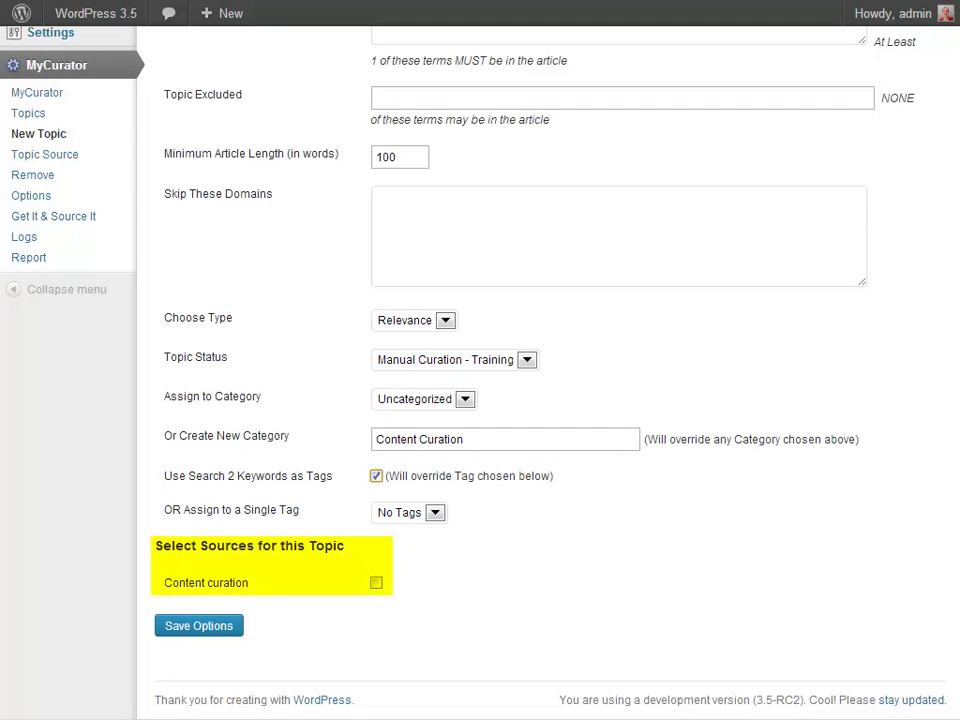
Step: Tick the Content curation source and save the topic
click(376, 582)
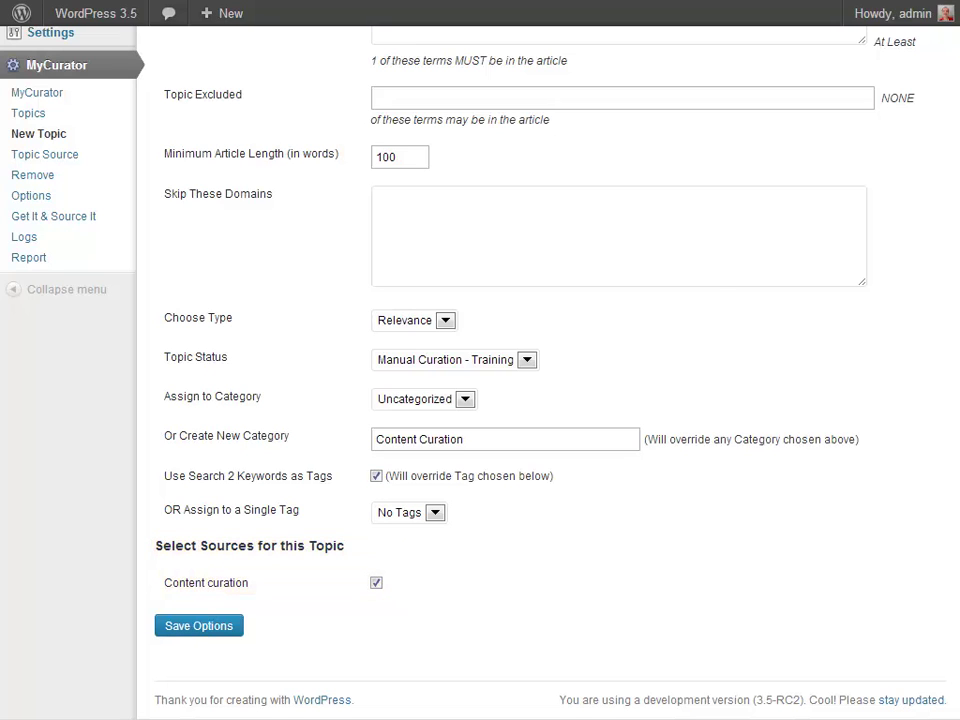
key(Return)
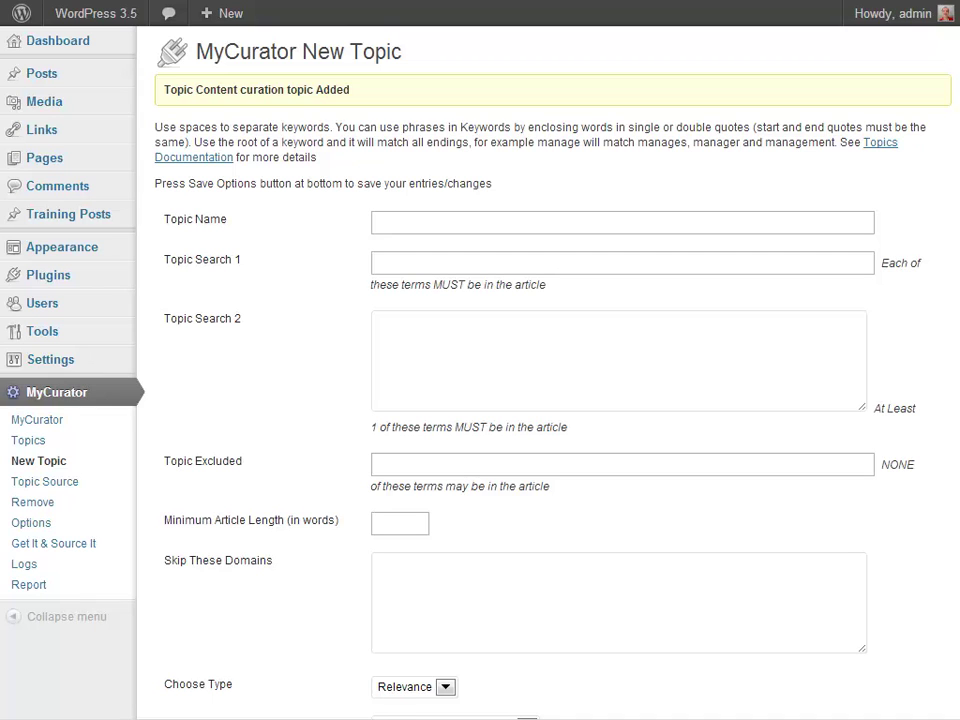
Step: Go to the MyCurator Topics list
click(28, 440)
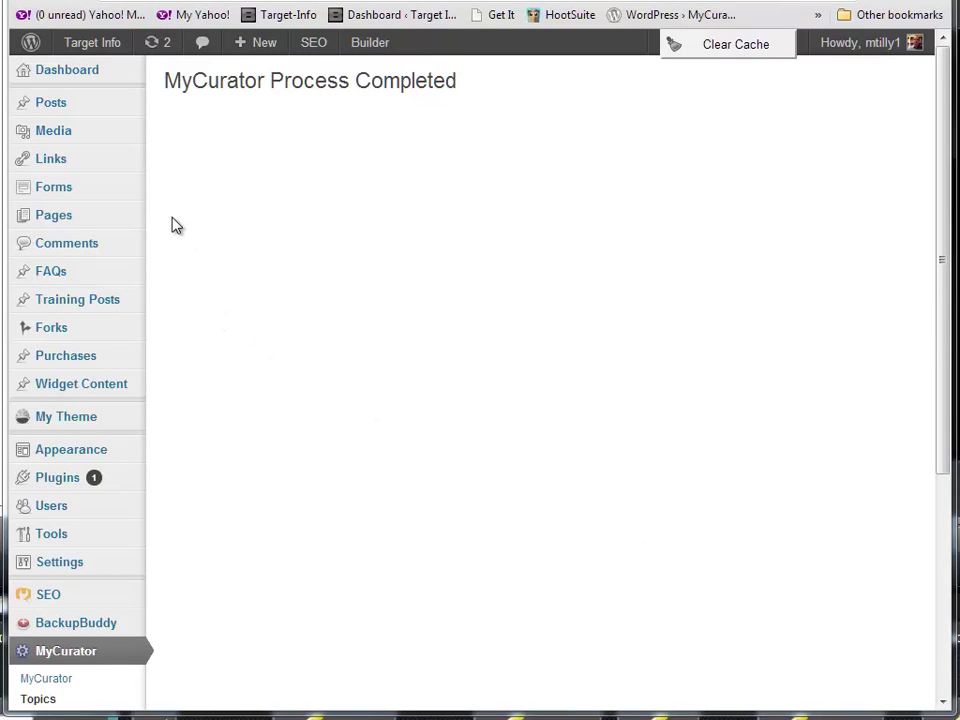
Step: Show the Training Posts list and scroll through it to find the 'Content Curation for Brands' post
click(60, 299)
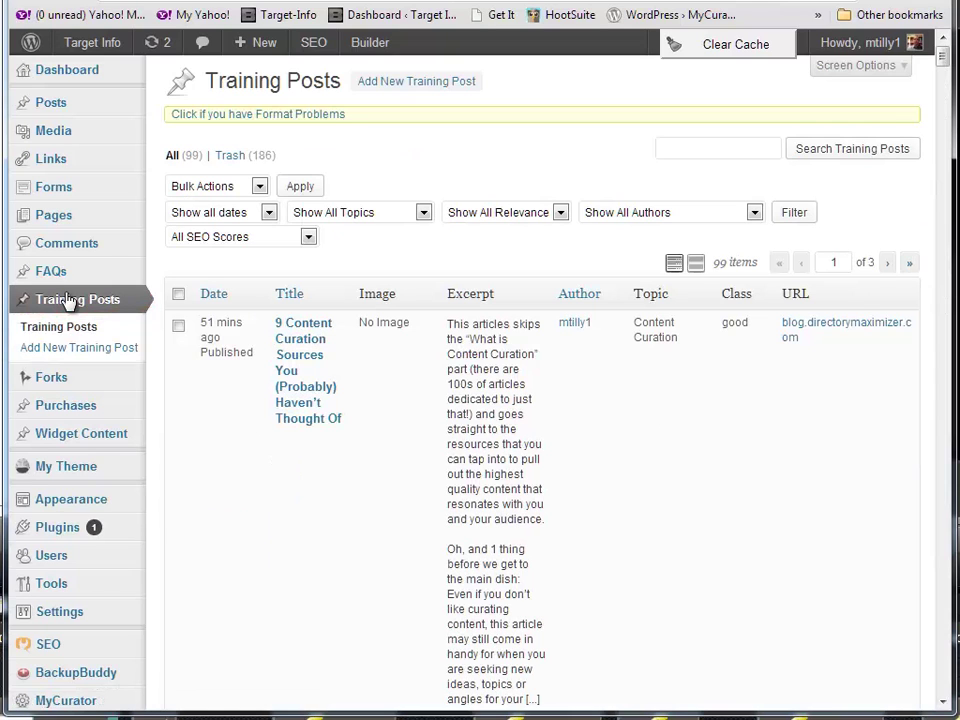
scroll(354, 351, down, 2)
scroll(473, 244, down, 8)
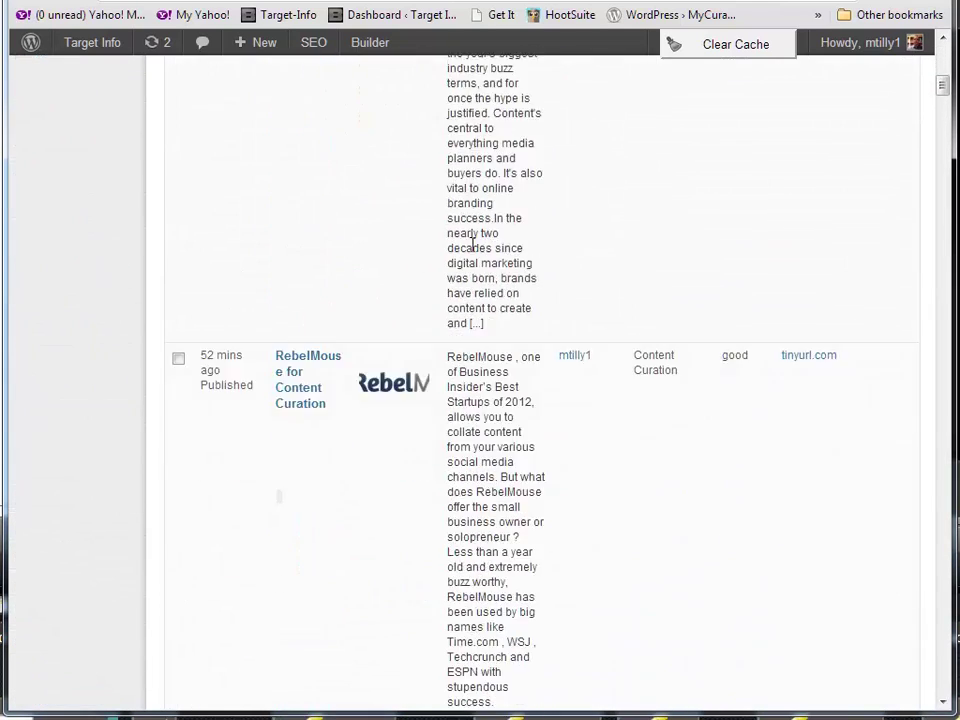
scroll(473, 244, down, 7)
scroll(473, 244, up, 3)
scroll(473, 244, up, 7)
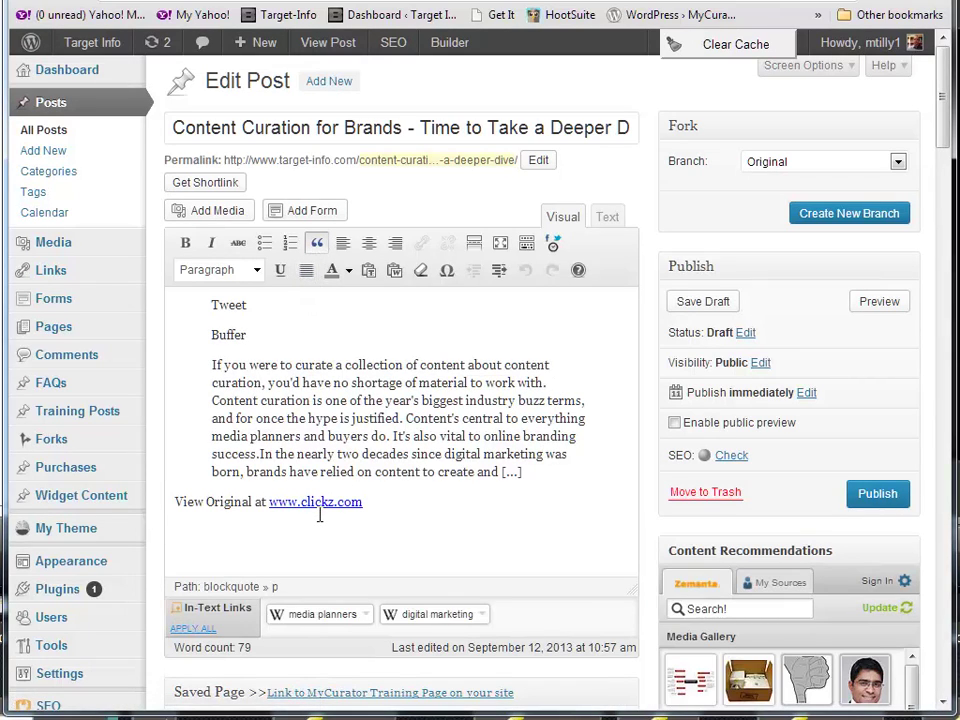
scroll(320, 515, down, 3)
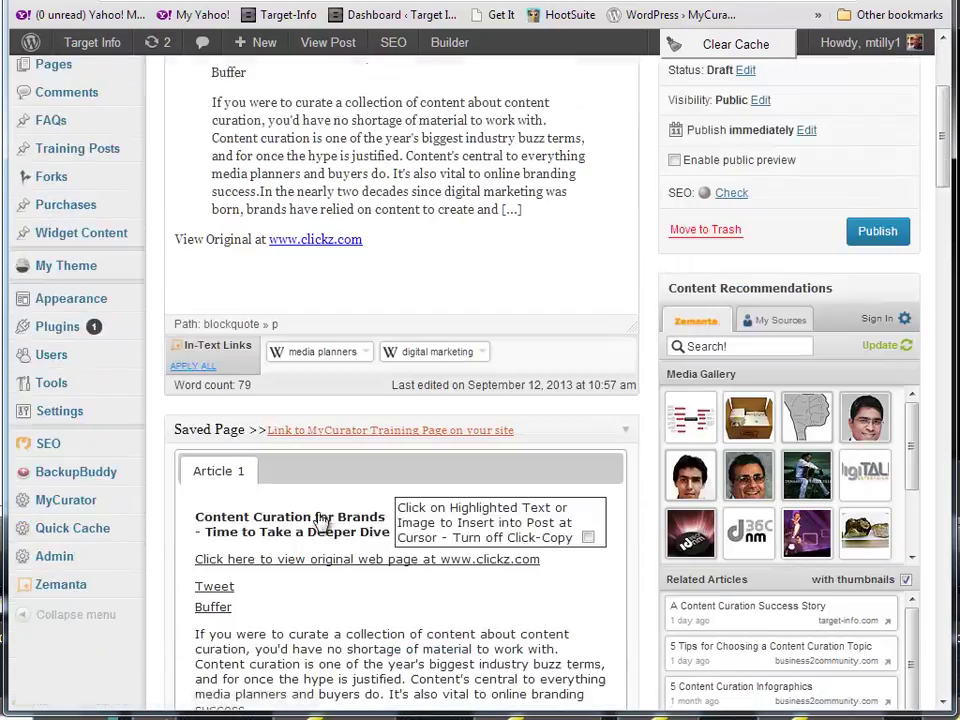
scroll(319, 515, down, 1)
scroll(319, 530, down, 1)
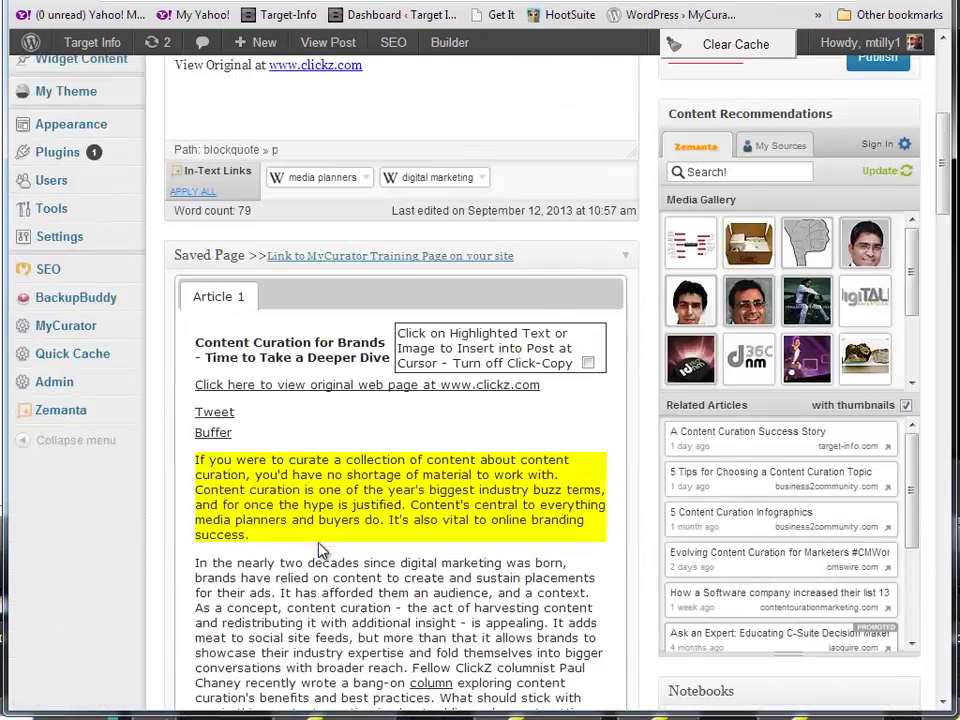
scroll(319, 543, down, 6)
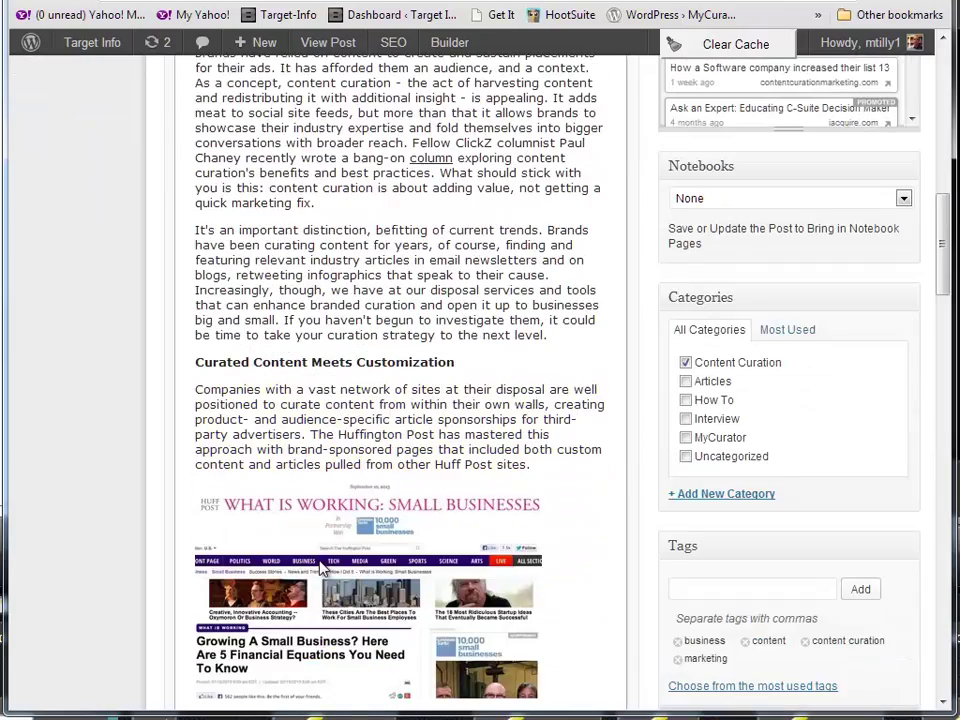
scroll(320, 567, down, 5)
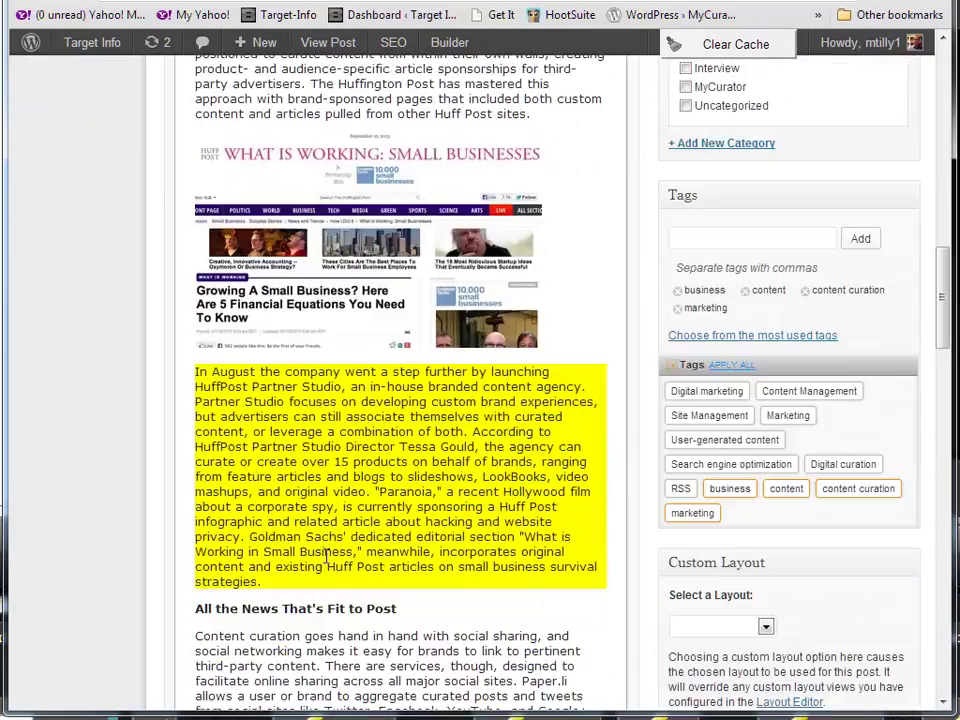
scroll(325, 556, down, 6)
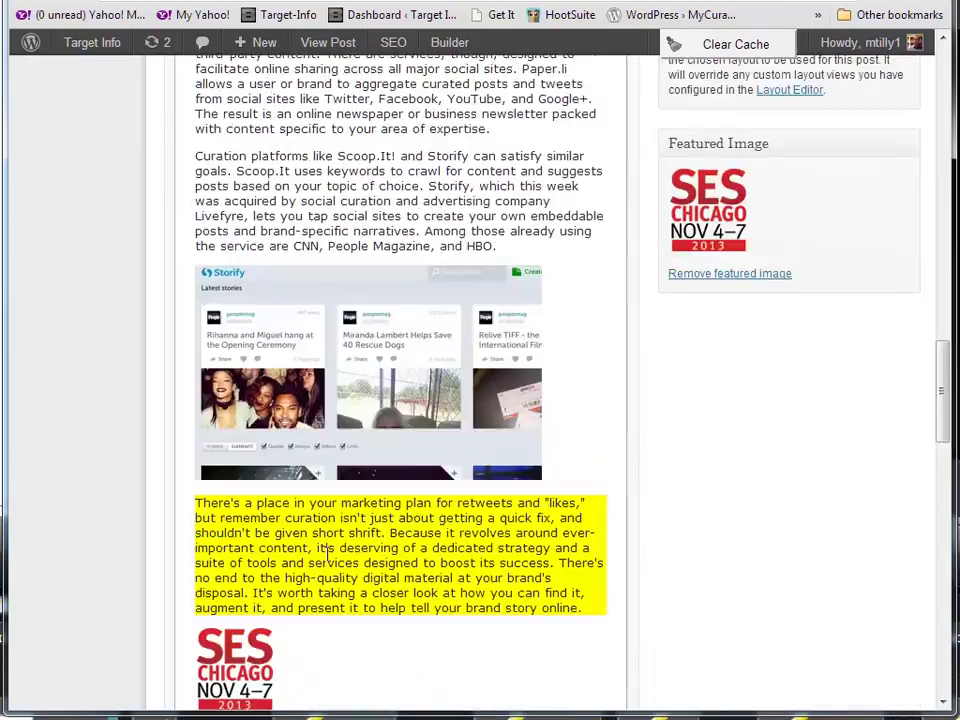
scroll(326, 547, up, 6)
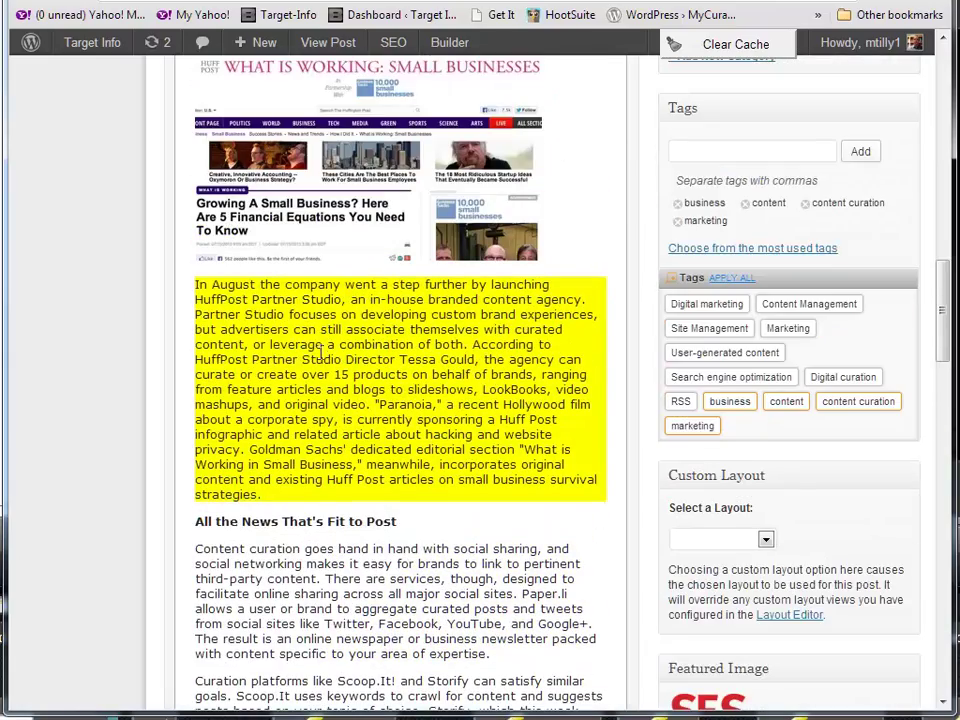
scroll(312, 435, up, 4)
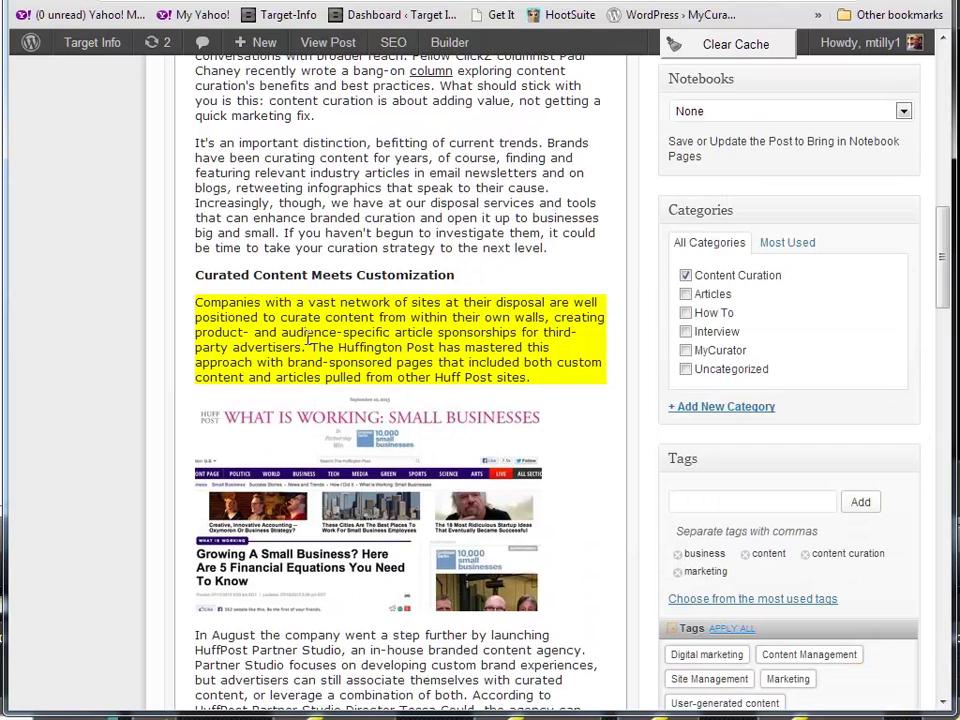
scroll(300, 450, down, 10)
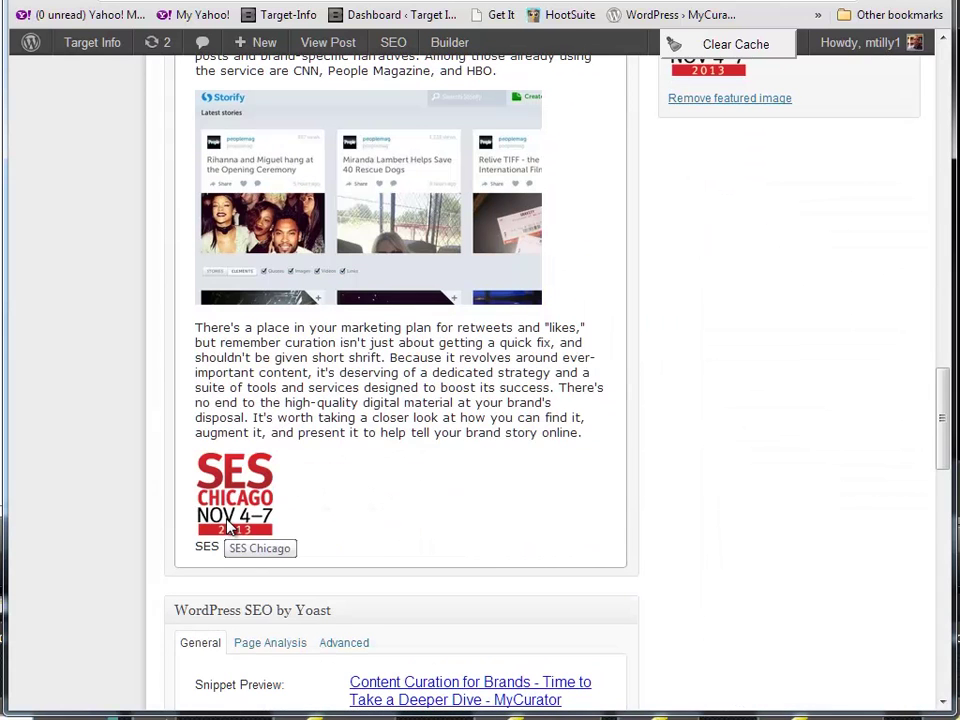
Step: Insert the SES Chicago image into the draft, right-aligned as a thumbnail
click(238, 518)
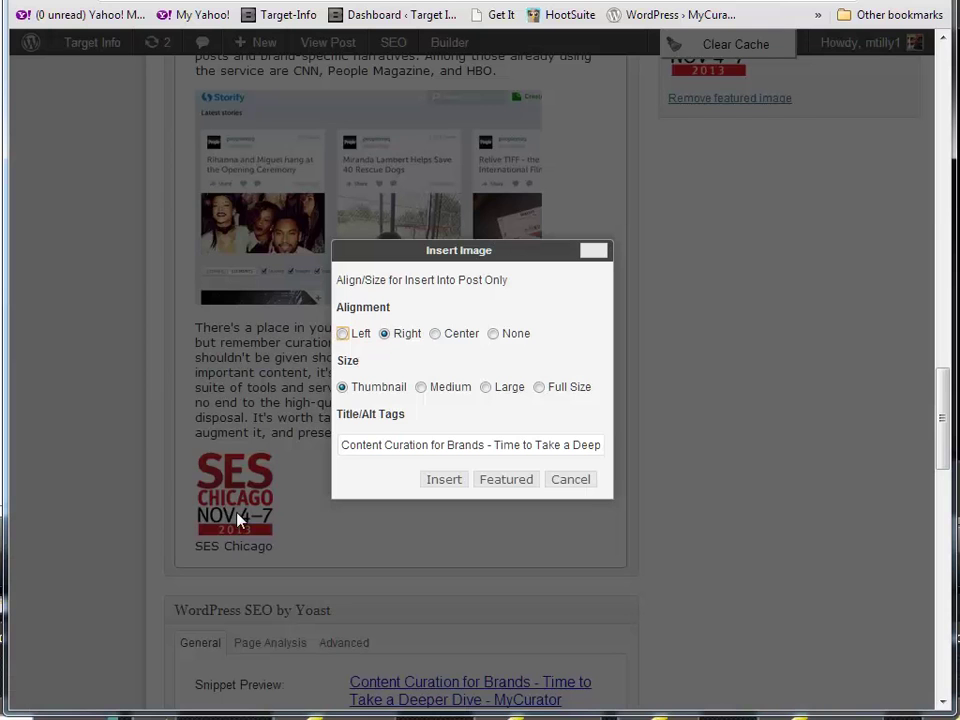
click(441, 480)
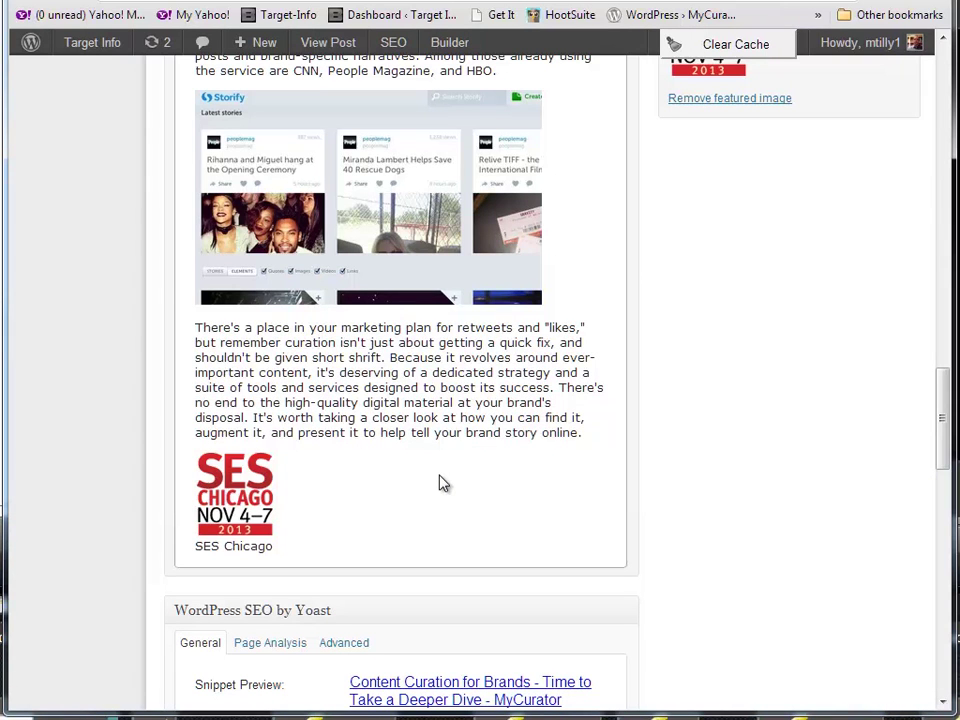
scroll(432, 290, up, 5)
Step: Paste a commentary line recommending the conference above the blockquote and take it out of the quote
scroll(432, 277, up, 15)
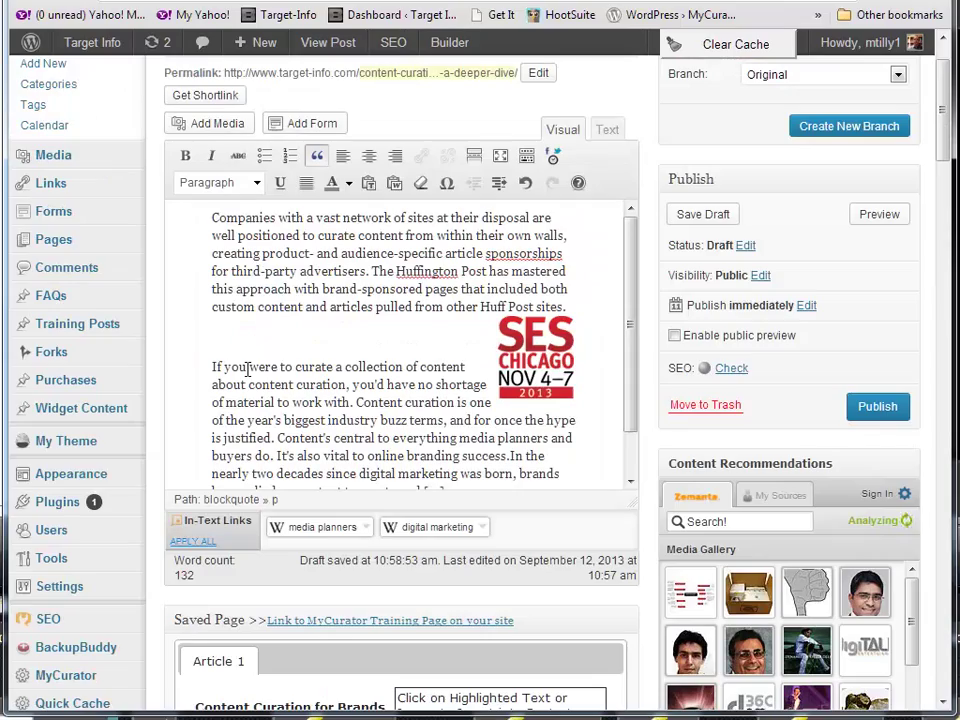
scroll(246, 366, up, 1)
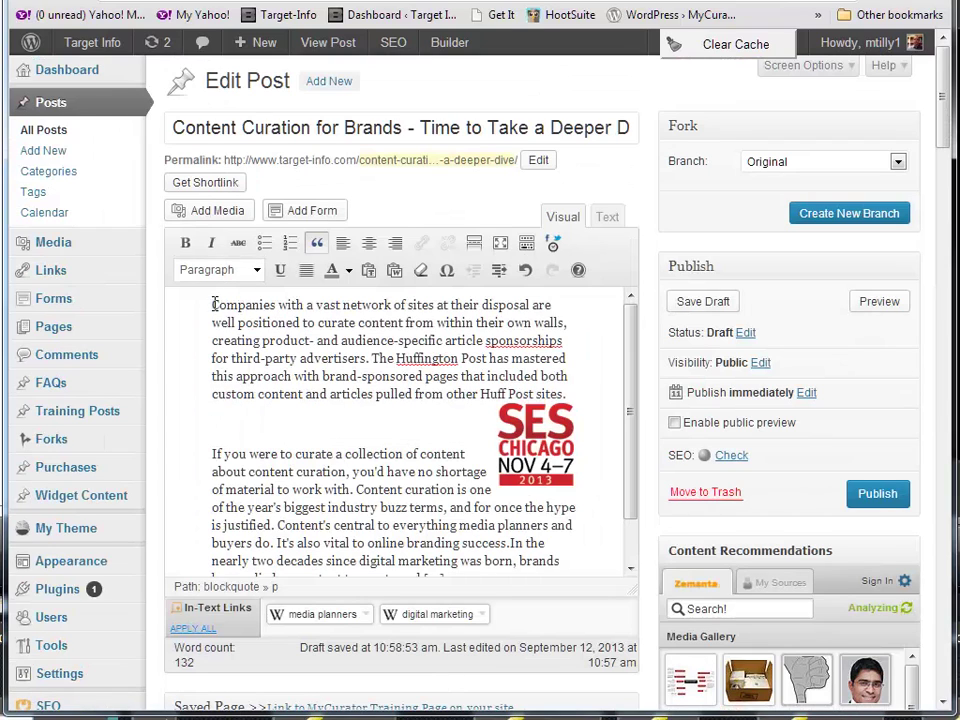
text(This is an interesting confreence about content curation for brands.  Might be worth checking out.)
click(317, 244)
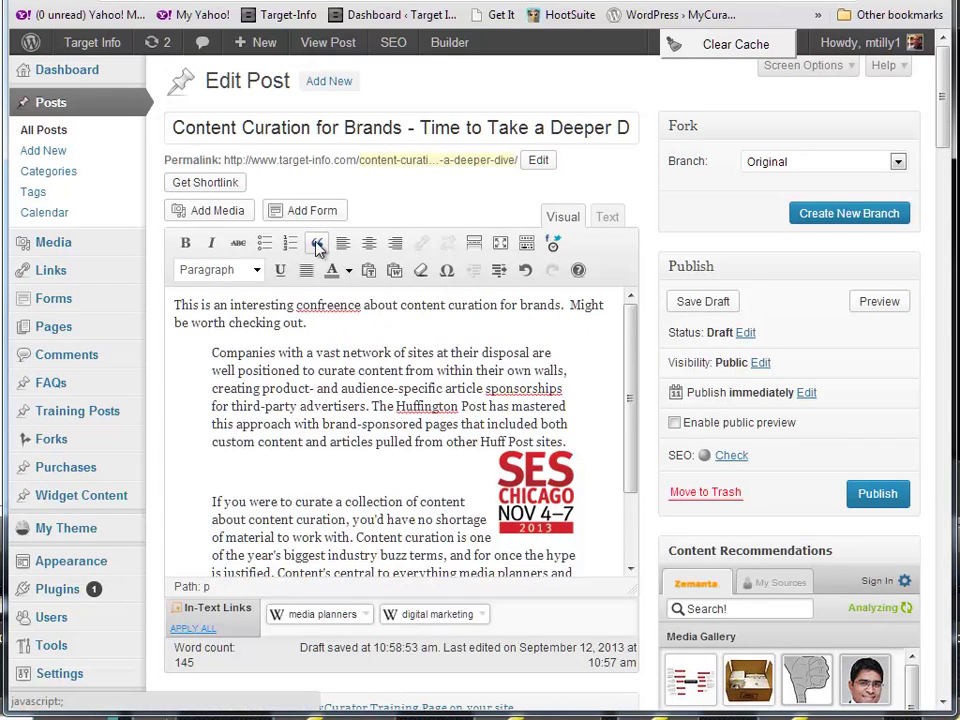